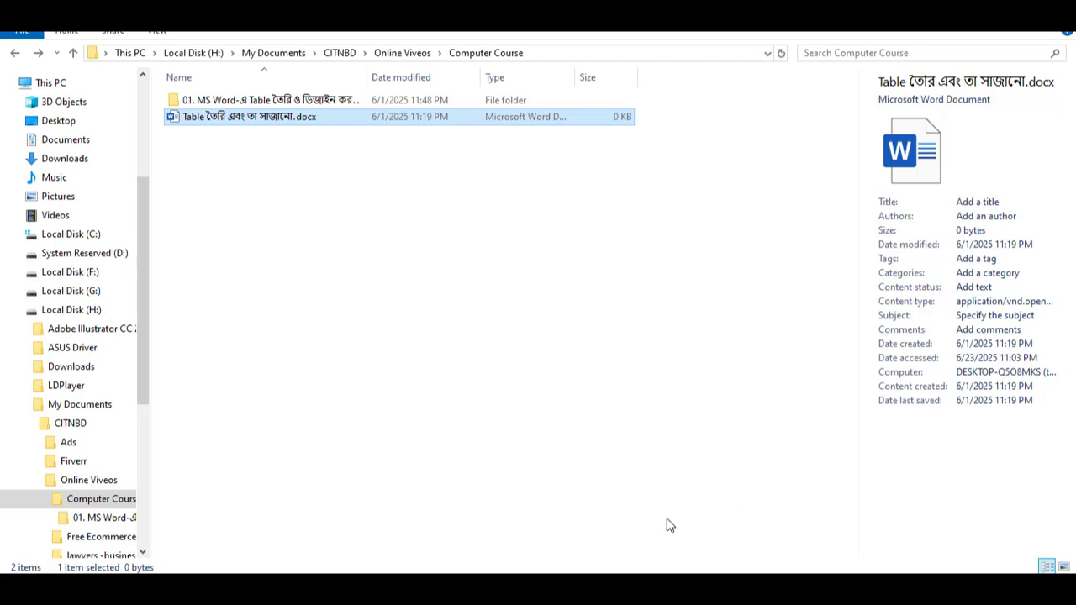
Switch to the blank Word document and set its page size to A4 with Narrow margins
click(684, 588)
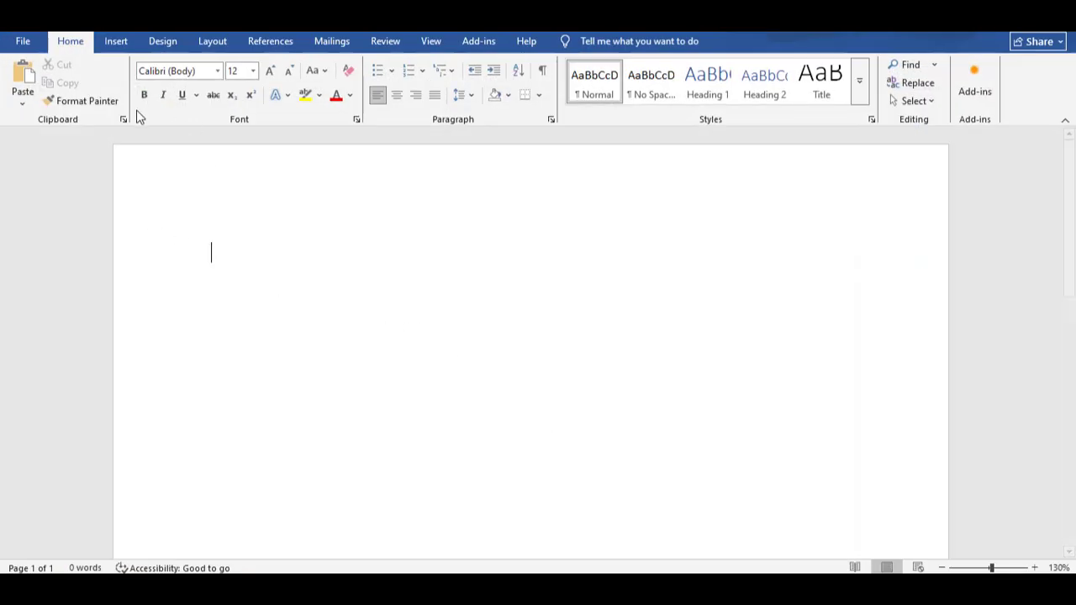
click(212, 42)
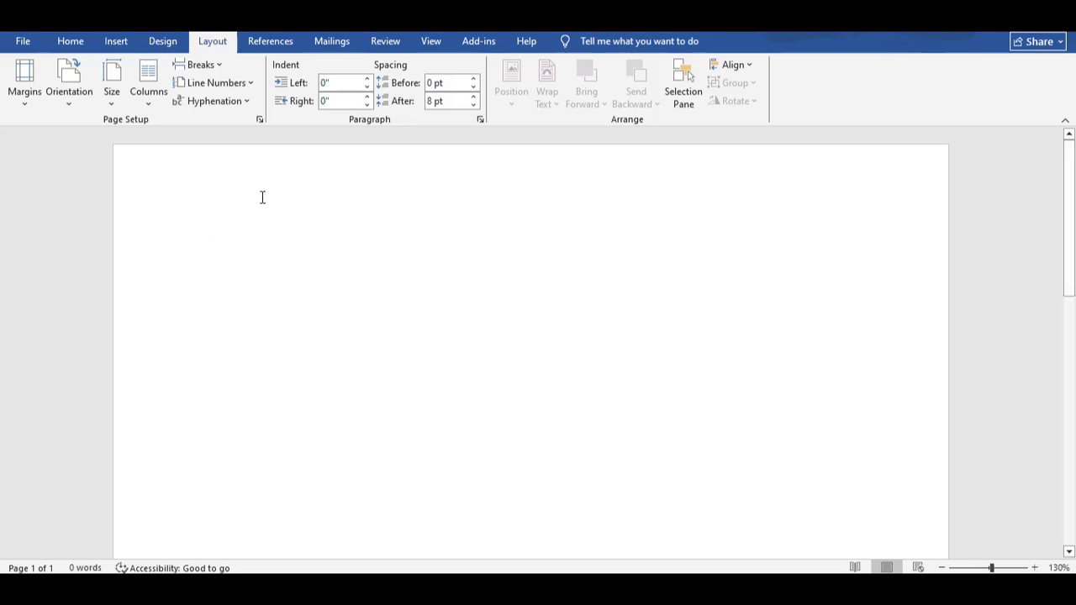
click(114, 100)
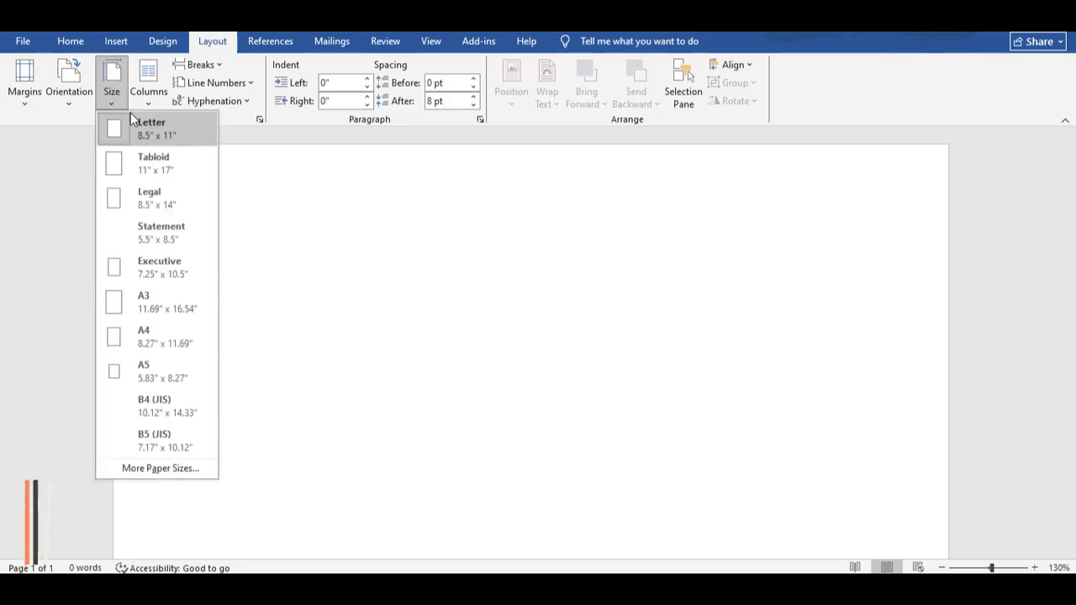
click(136, 336)
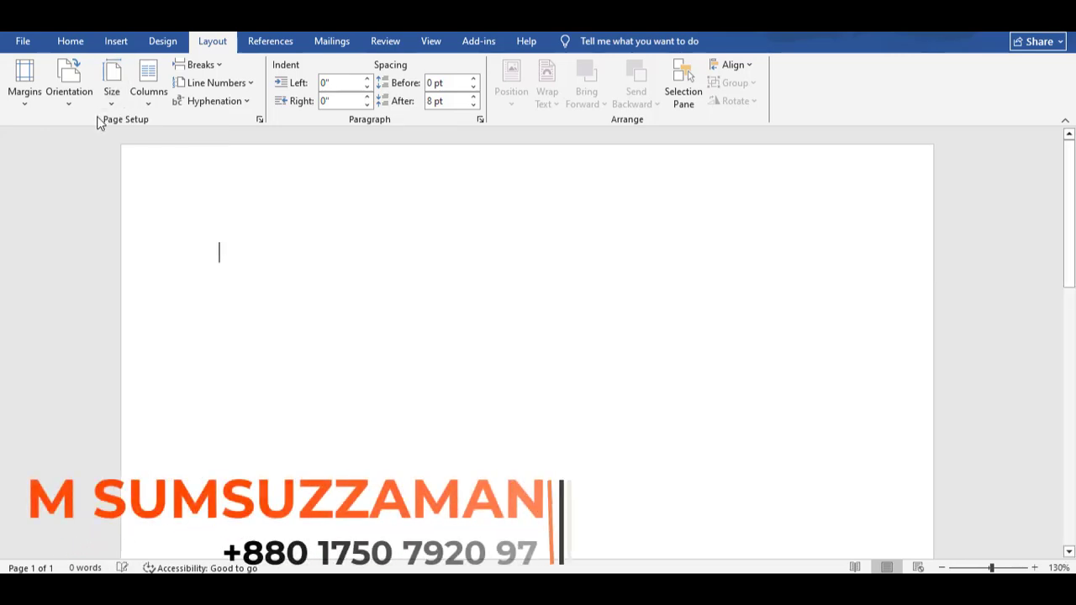
click(64, 96)
click(24, 82)
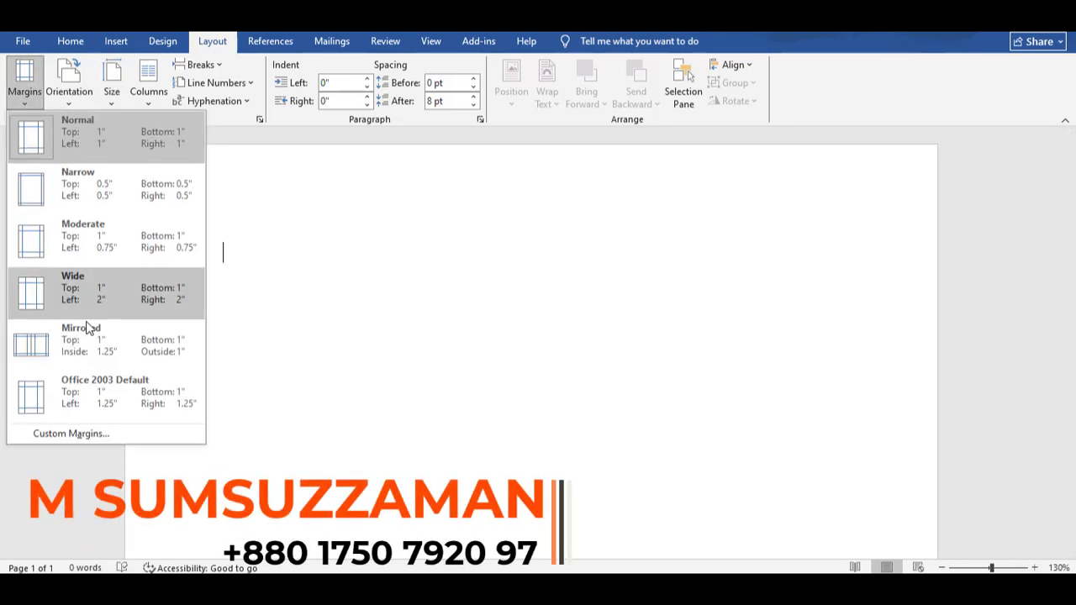
click(80, 198)
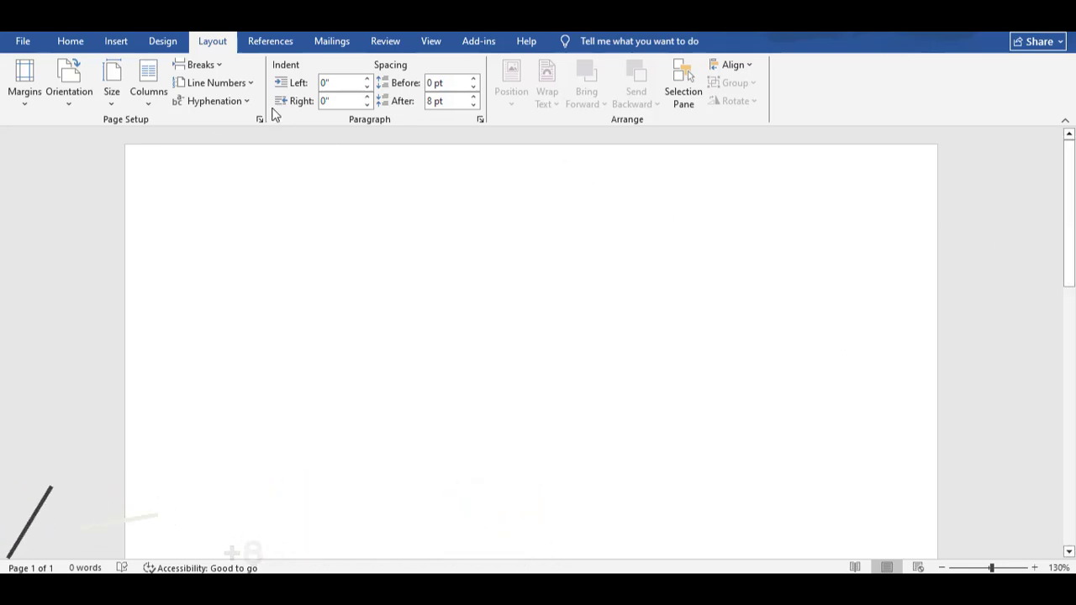
Insert a table with 5 columns and 20 rows using the Insert Table dialog
click(118, 42)
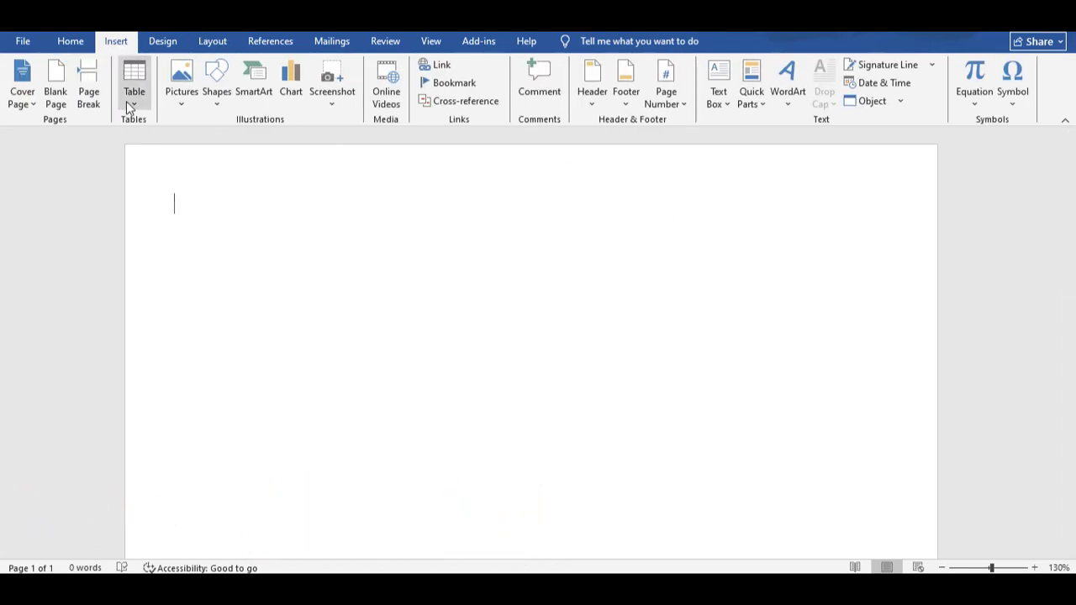
click(128, 101)
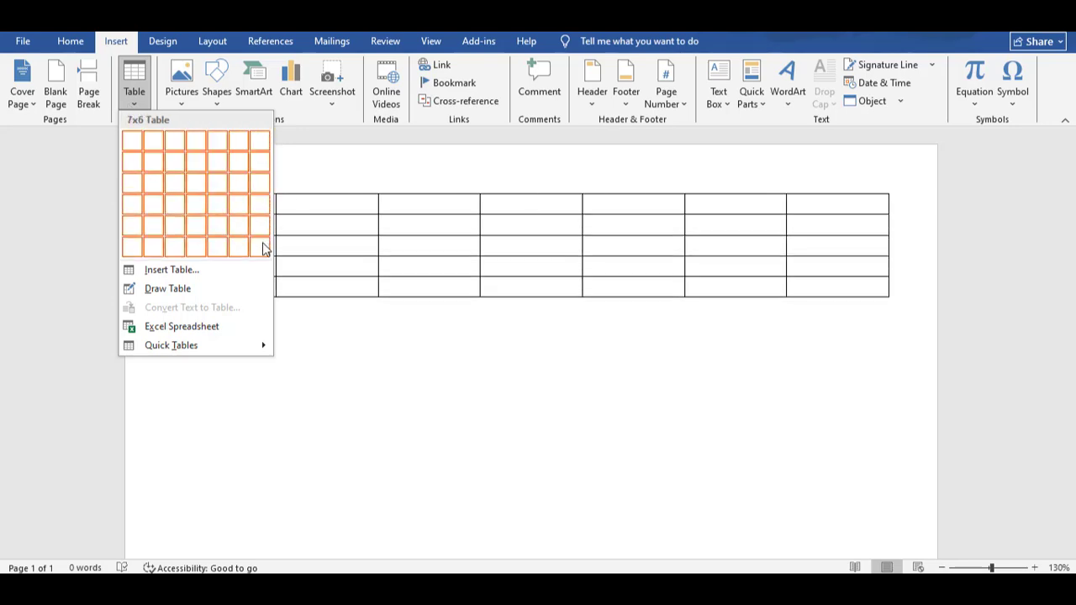
click(211, 271)
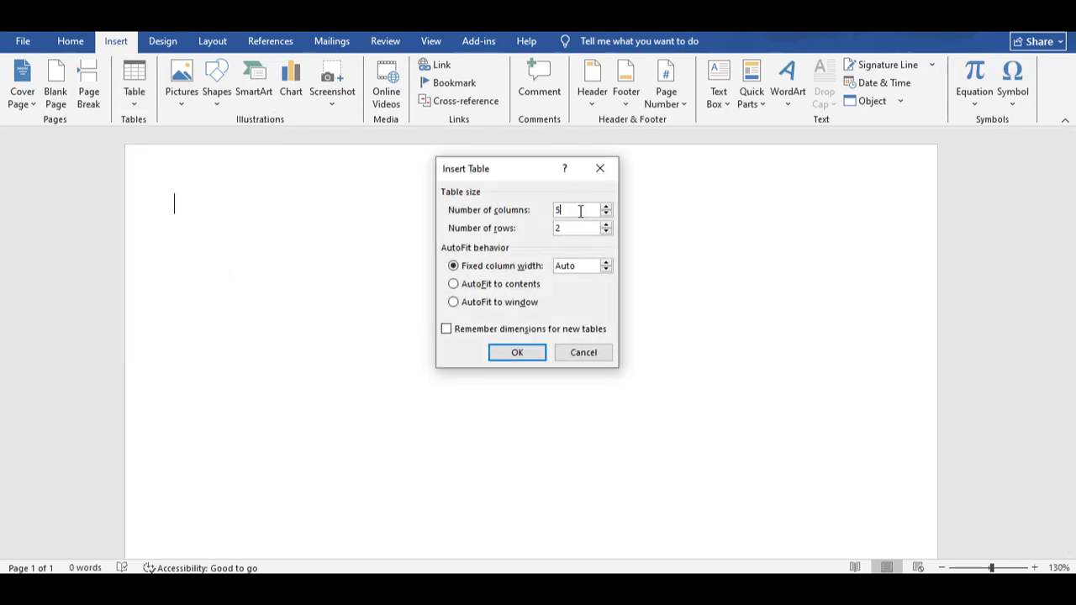
drag(584, 211, 529, 211)
drag(573, 229, 506, 227)
text(20)
click(519, 356)
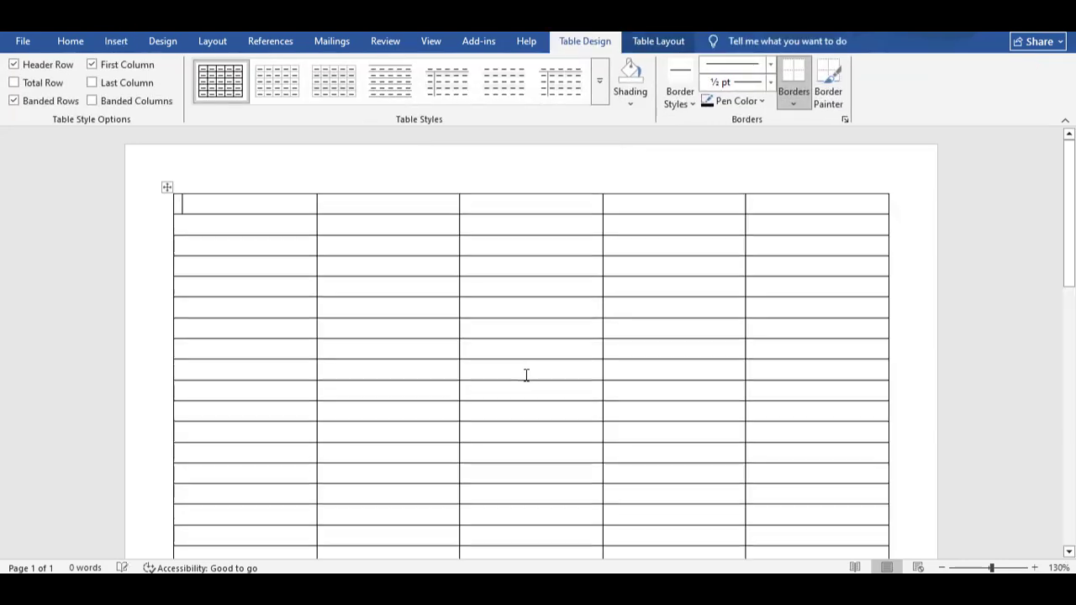
Insert a new column between the fourth and fifth columns of the table
scroll(526, 373, down, 3)
scroll(526, 373, up, 3)
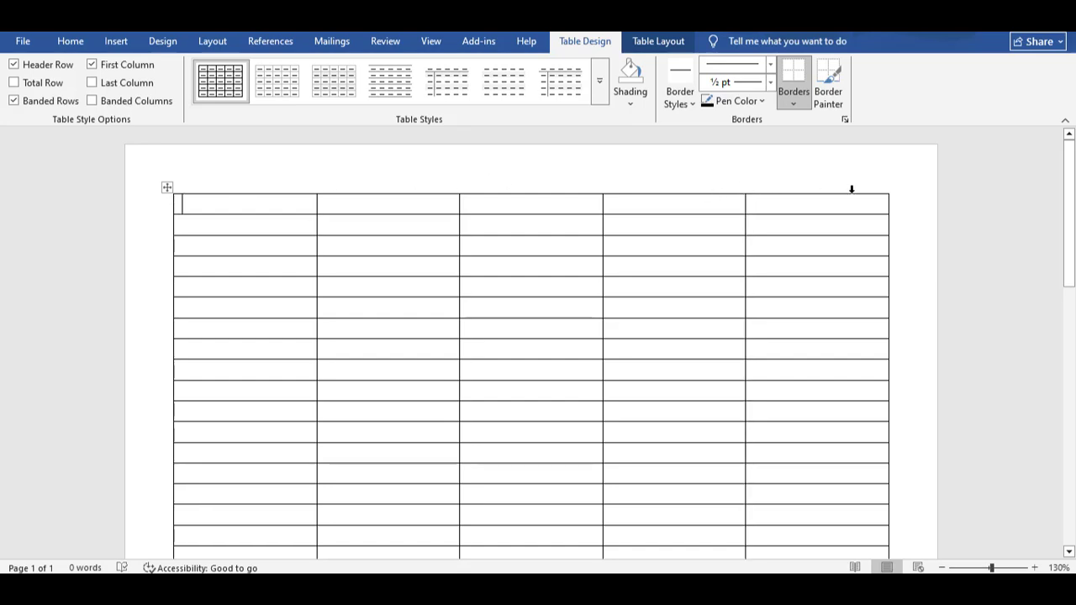
mouse_move(168, 216)
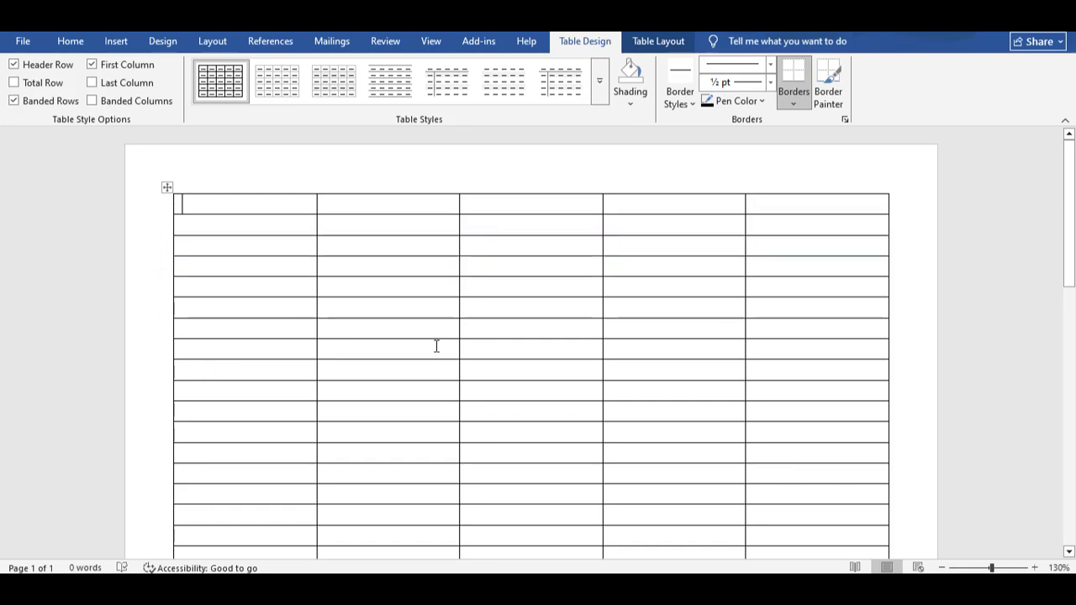
scroll(740, 437, down, 3)
scroll(740, 454, up, 3)
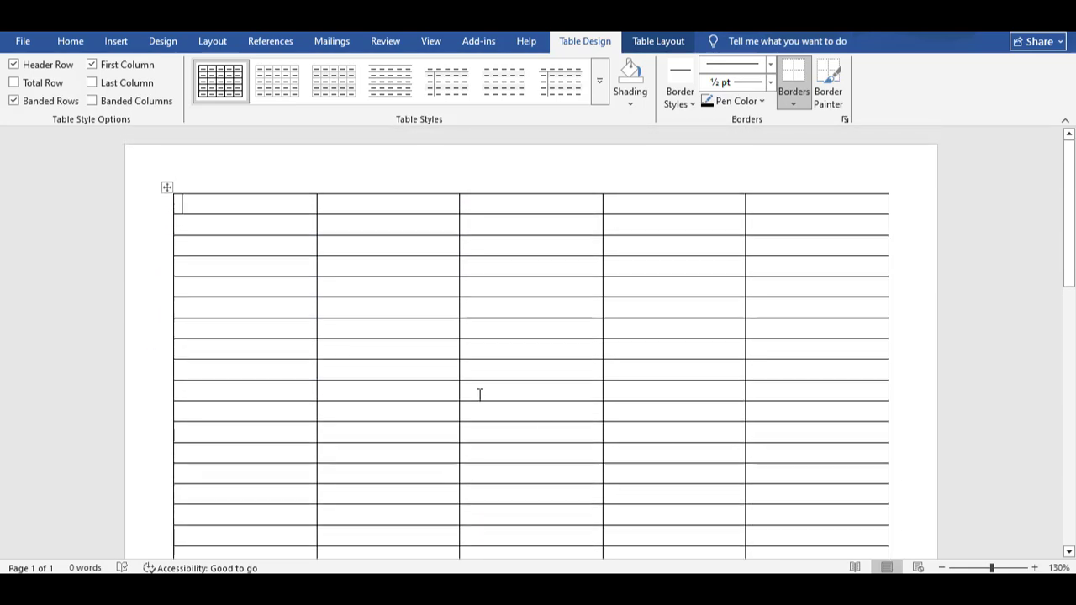
scroll(473, 393, down, 1)
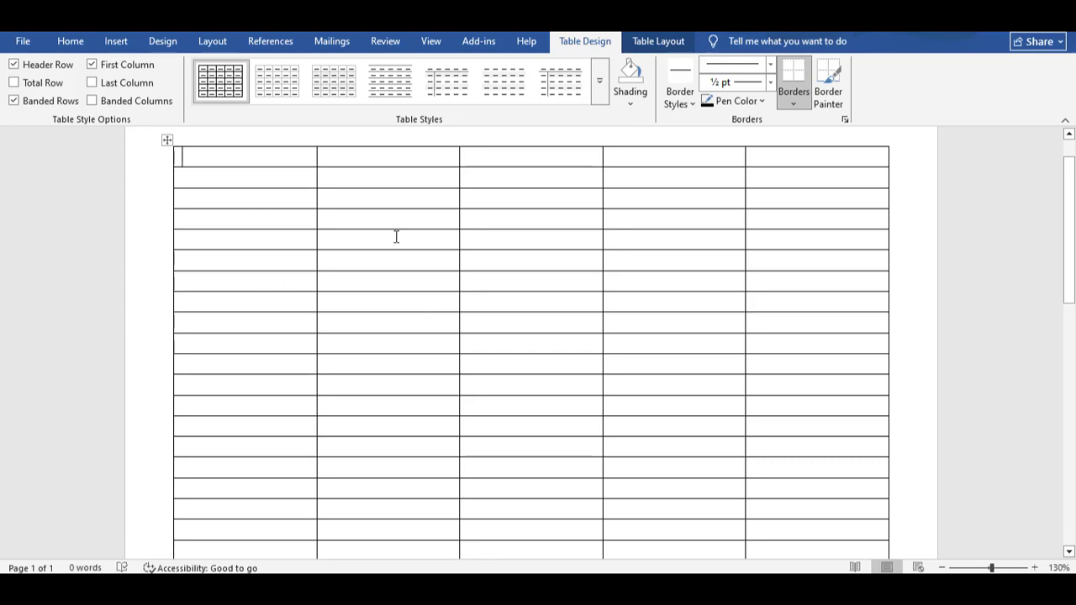
scroll(437, 340, up, 1)
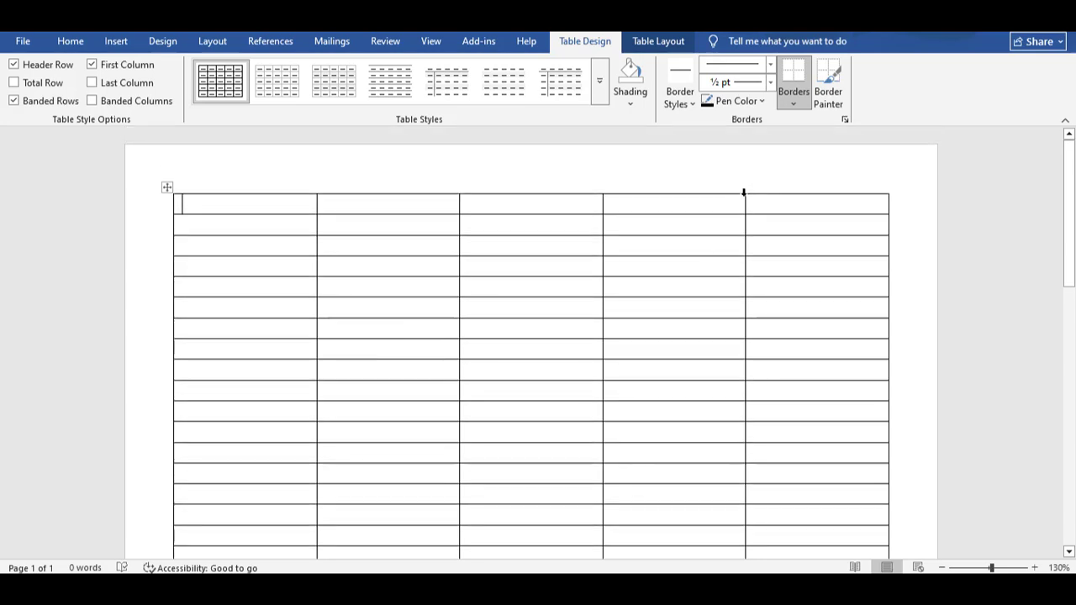
click(745, 186)
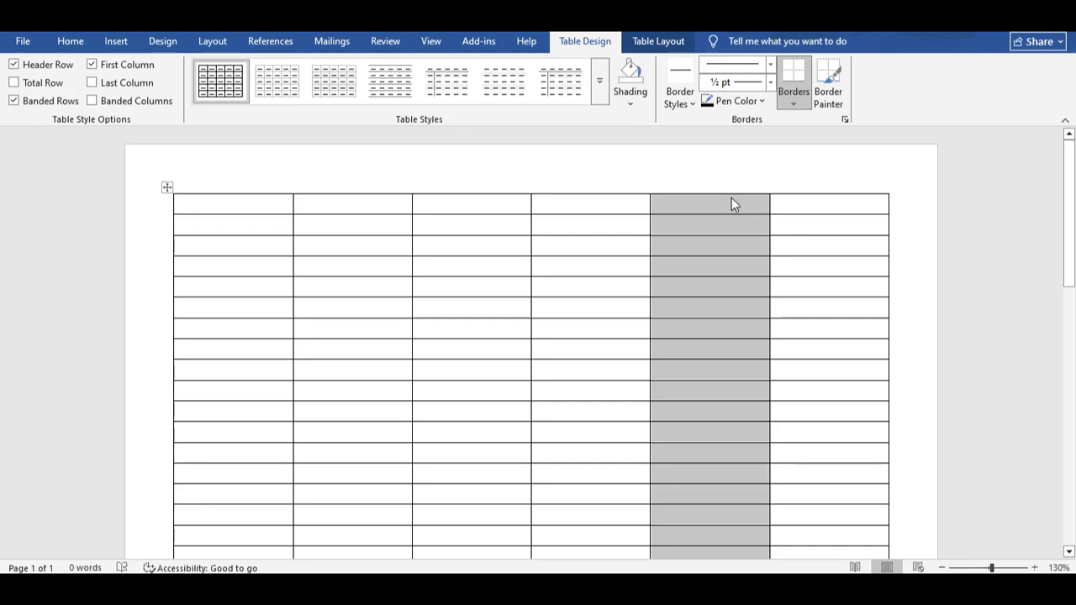
Insert a row above the second-to-last table row and append another row at the end of the table
scroll(362, 384, down, 3)
click(325, 389)
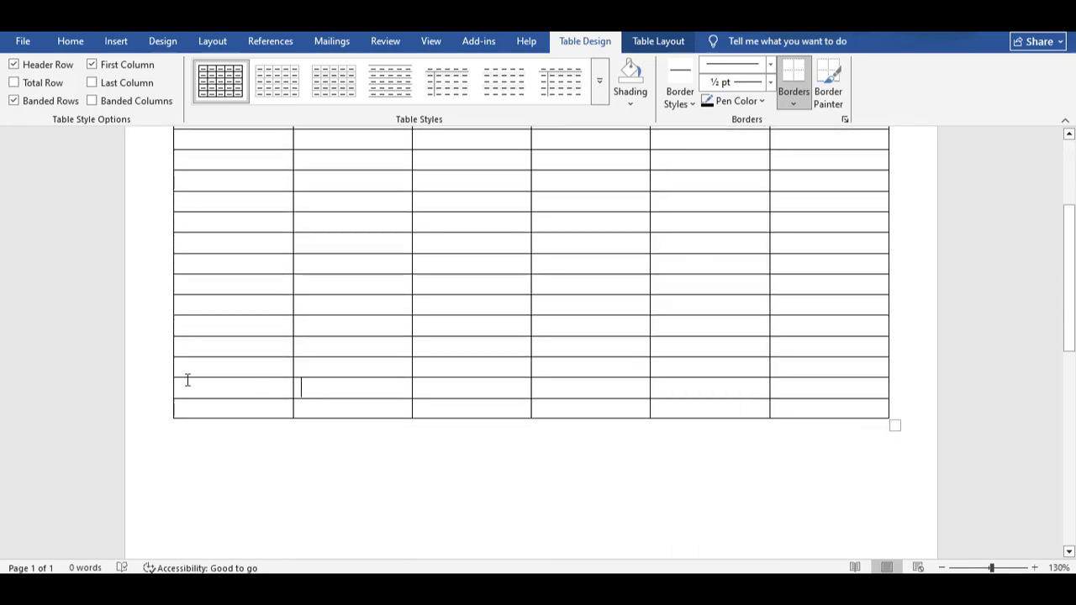
click(167, 380)
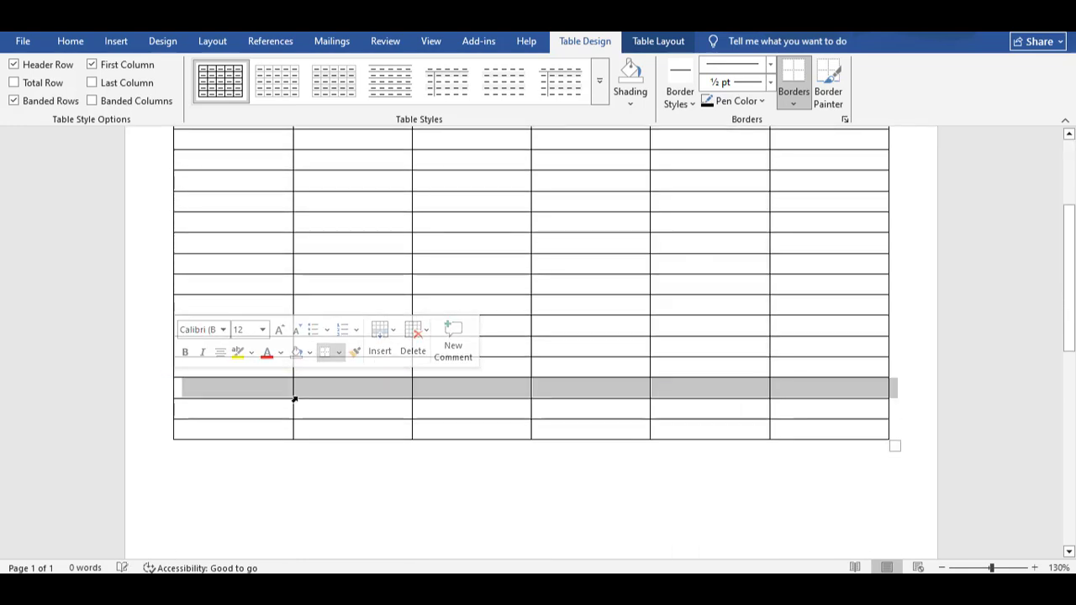
click(904, 422)
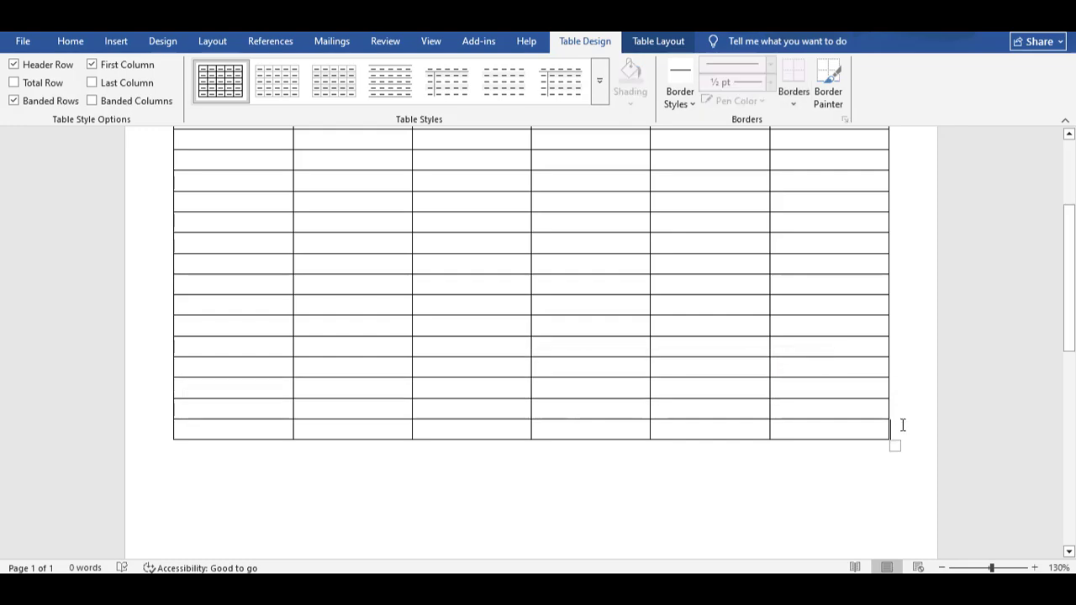
key(Return)
scroll(666, 445, up, 4)
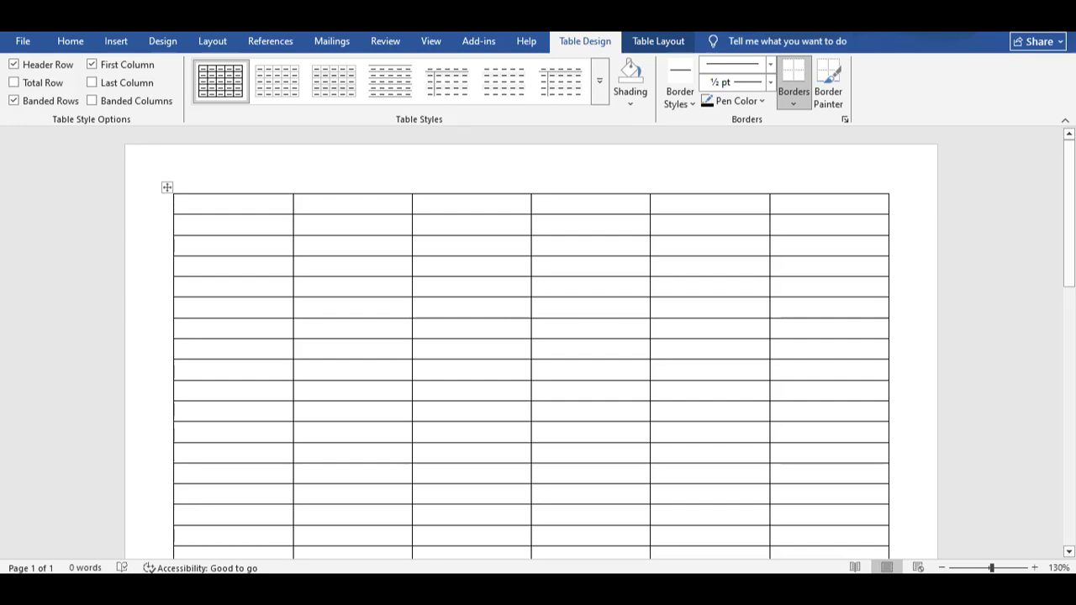
Select the last ten rows of the table and insert ten more rows below them
scroll(620, 420, down, 4)
scroll(606, 454, down, 1)
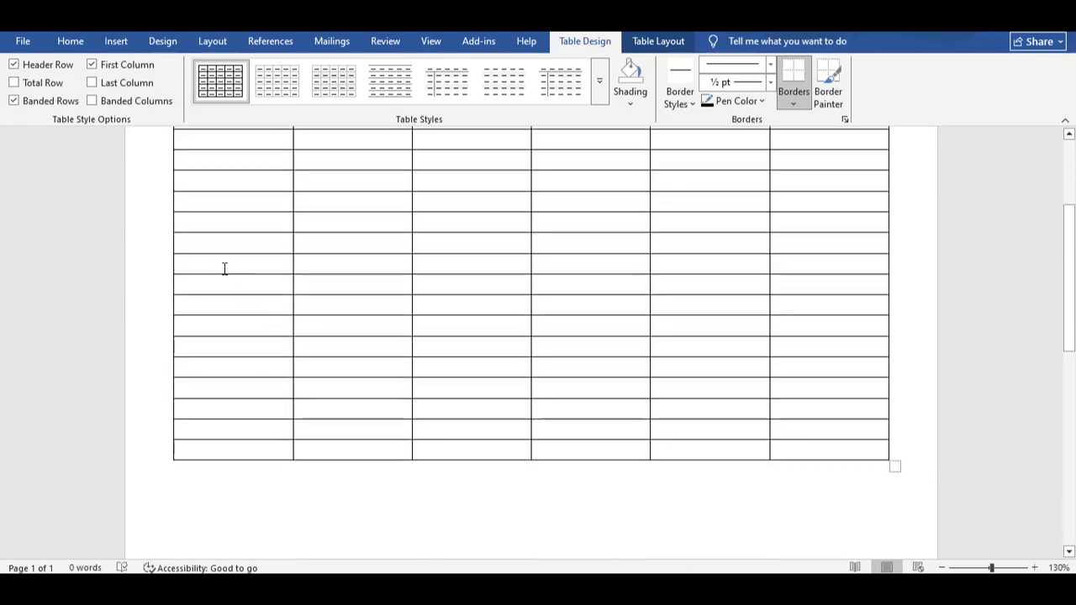
drag(225, 268, 814, 447)
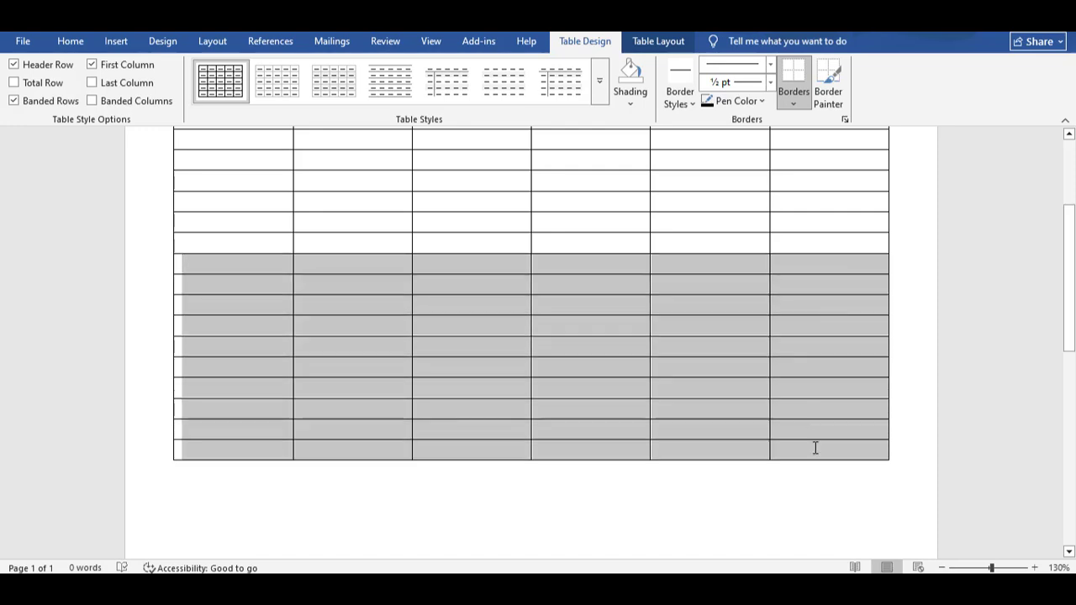
right_click(217, 437)
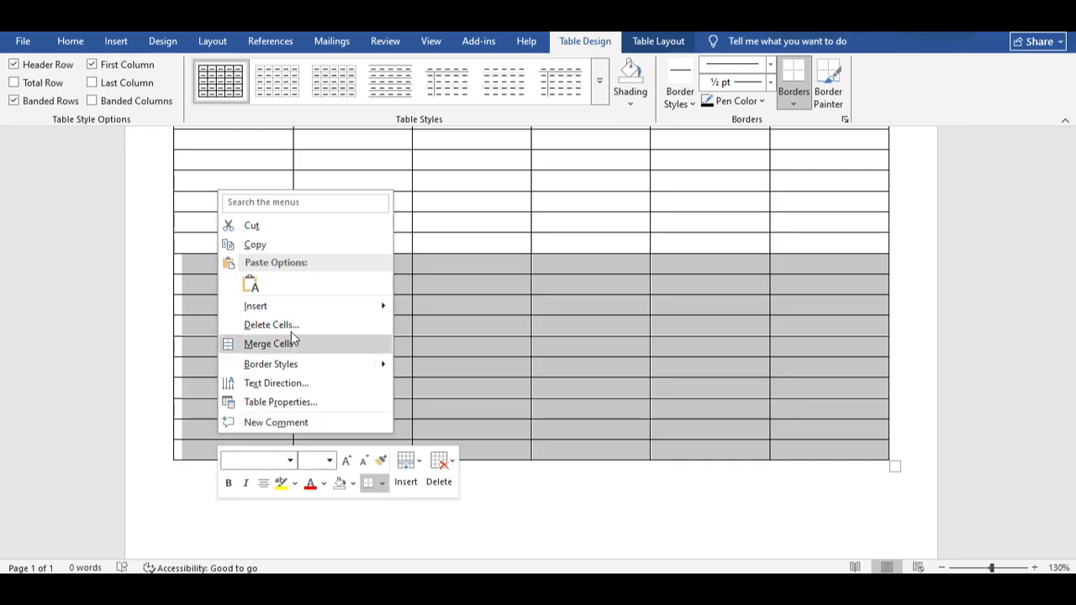
mouse_move(326, 311)
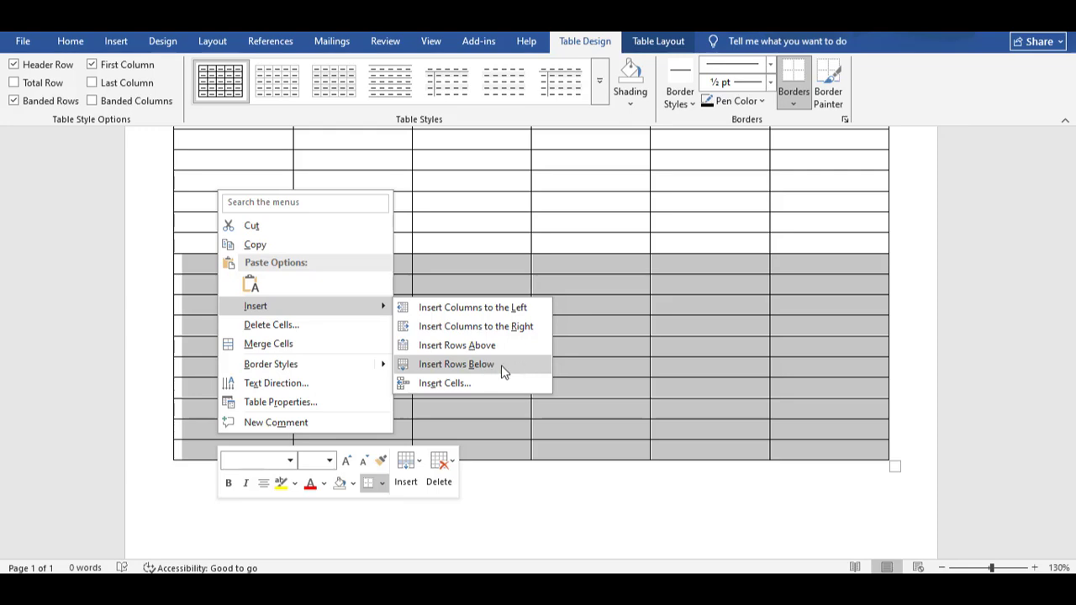
click(512, 364)
scroll(589, 403, down, 5)
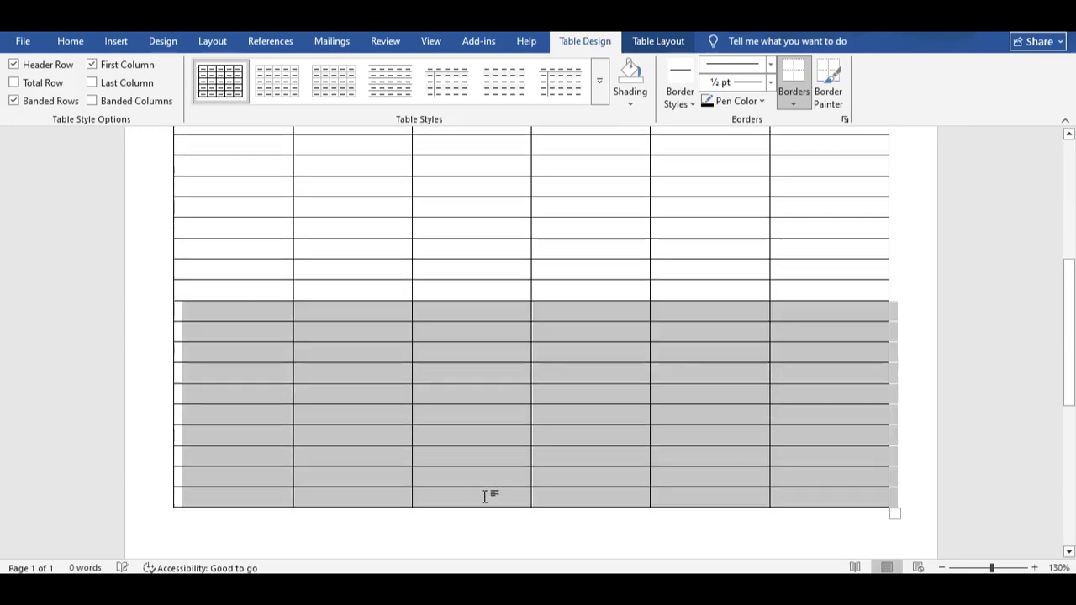
scroll(580, 416, up, 1)
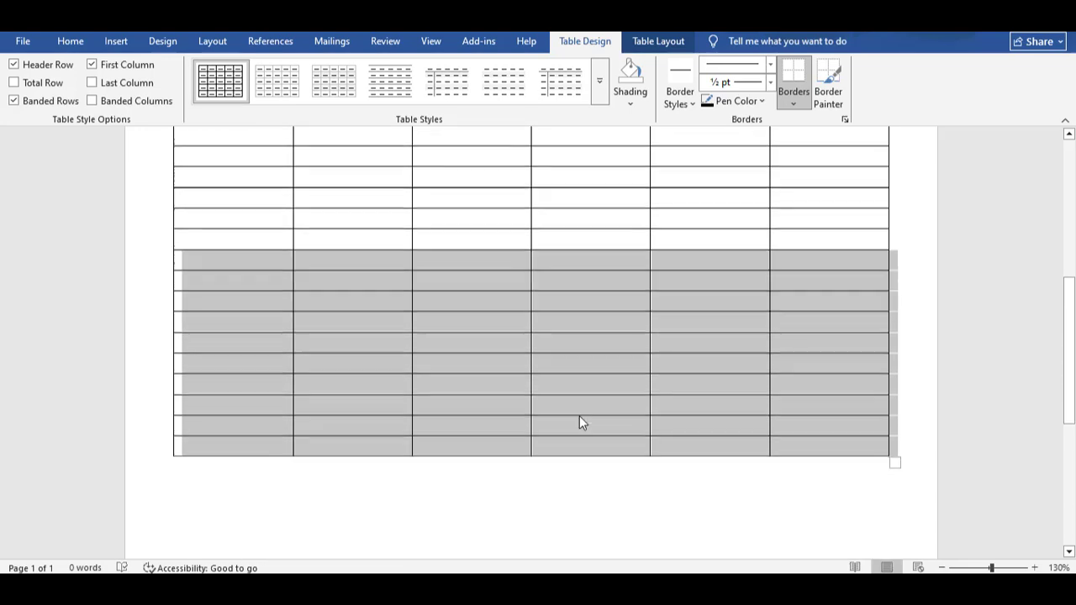
scroll(576, 415, up, 3)
click(548, 409)
Stretch the whole table downward from its lower corner toward the bottom of the page
scroll(826, 401, down, 5)
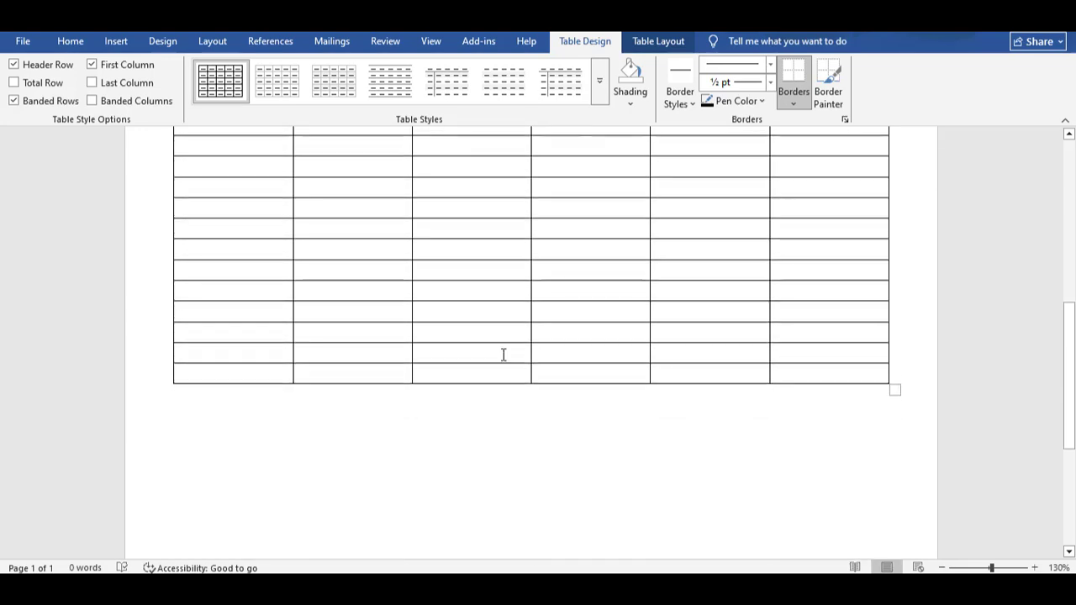
ctrl+scroll(516, 322, down, 4)
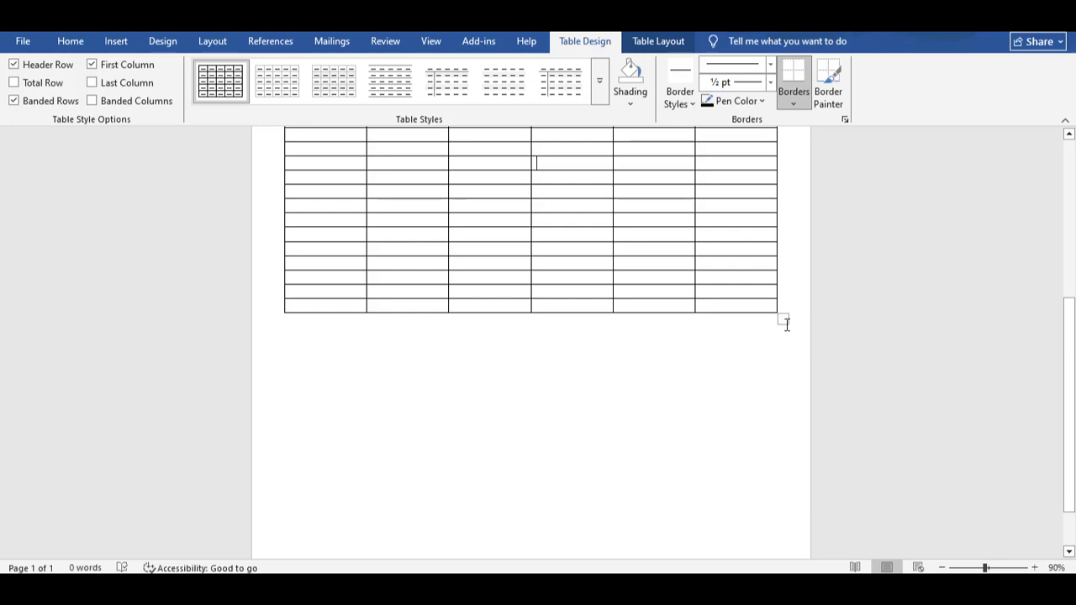
ctrl+scroll(562, 252, down, 2)
scroll(557, 216, up, 3)
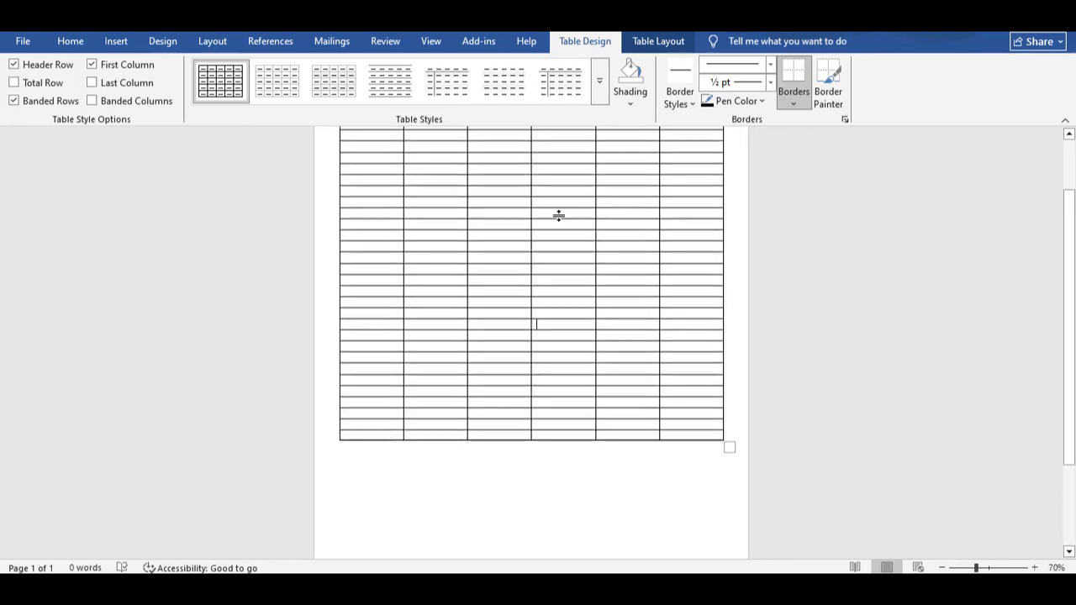
scroll(614, 252, up, 2)
scroll(639, 277, down, 3)
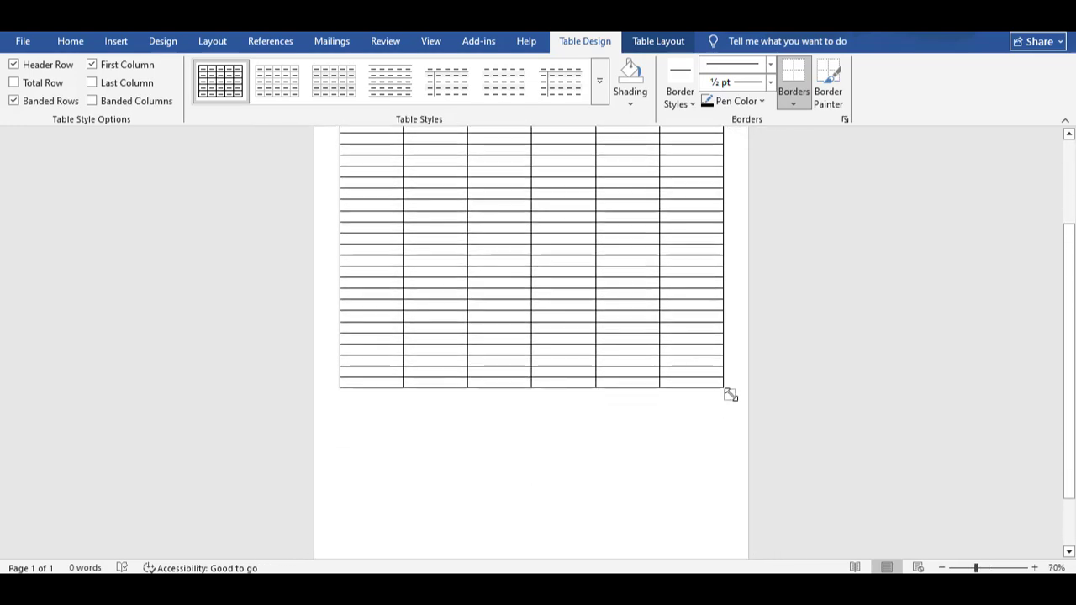
drag(728, 394, 725, 542)
scroll(732, 426, down, 2)
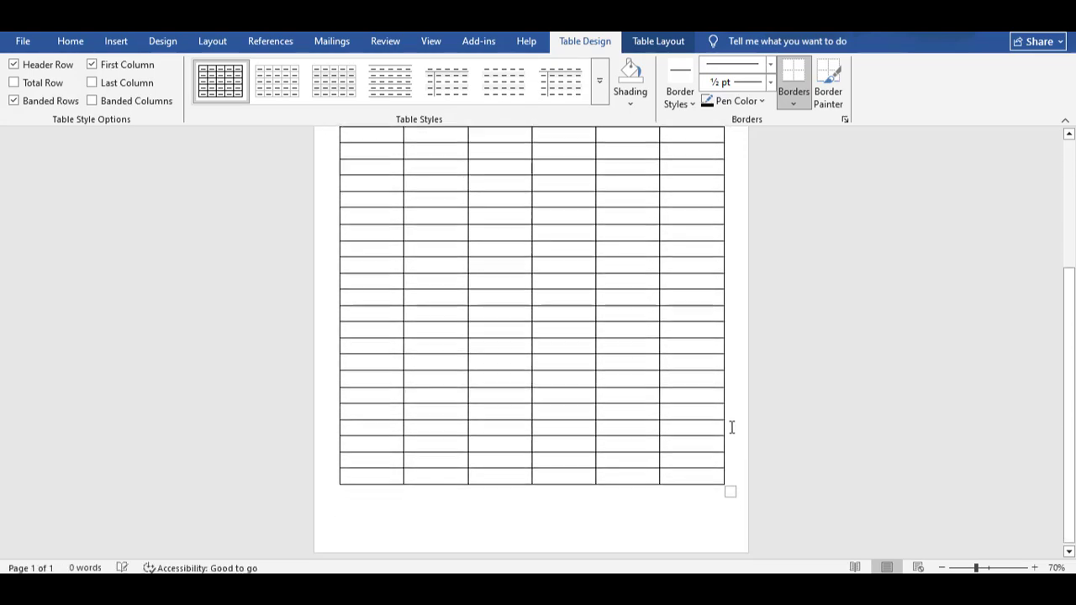
Adjust the table's overall height and width so it fills one page and its right edge stays within the margin
drag(730, 485, 730, 518)
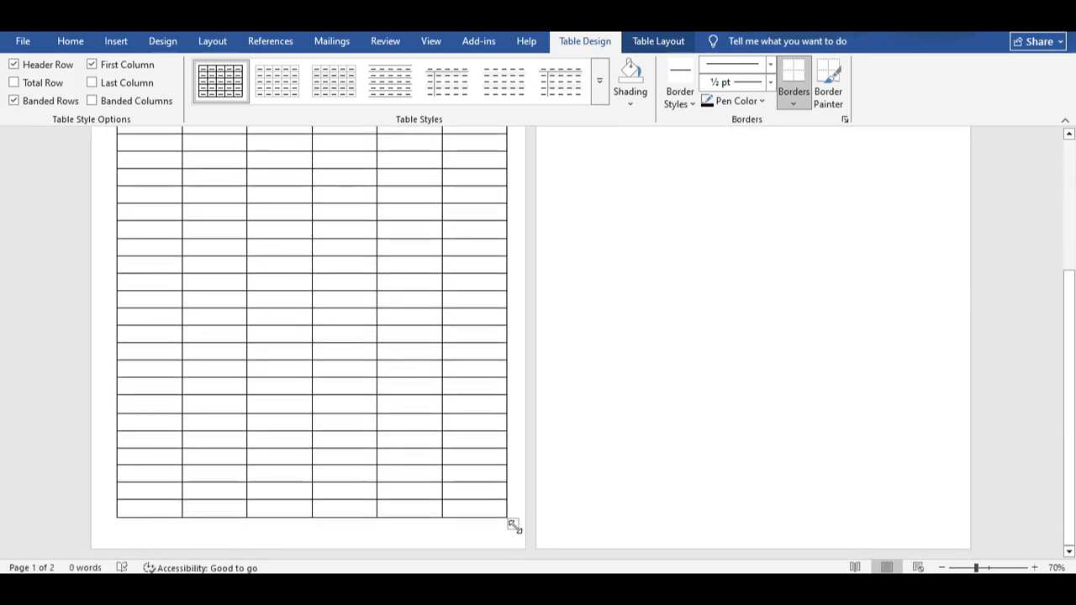
drag(512, 529, 514, 502)
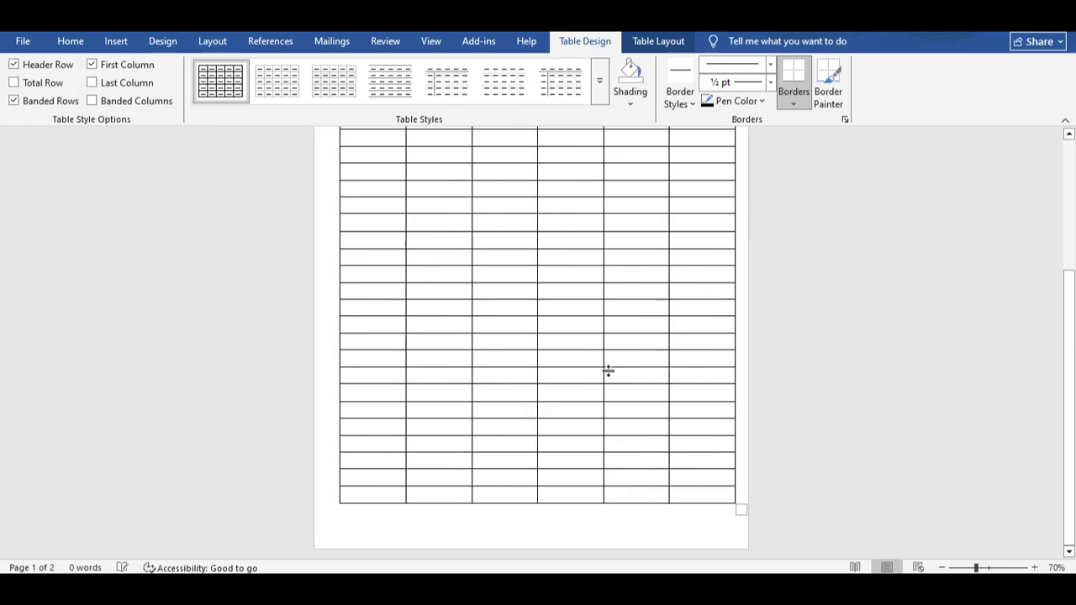
scroll(662, 395, up, 5)
scroll(741, 458, down, 3)
scroll(739, 464, down, 2)
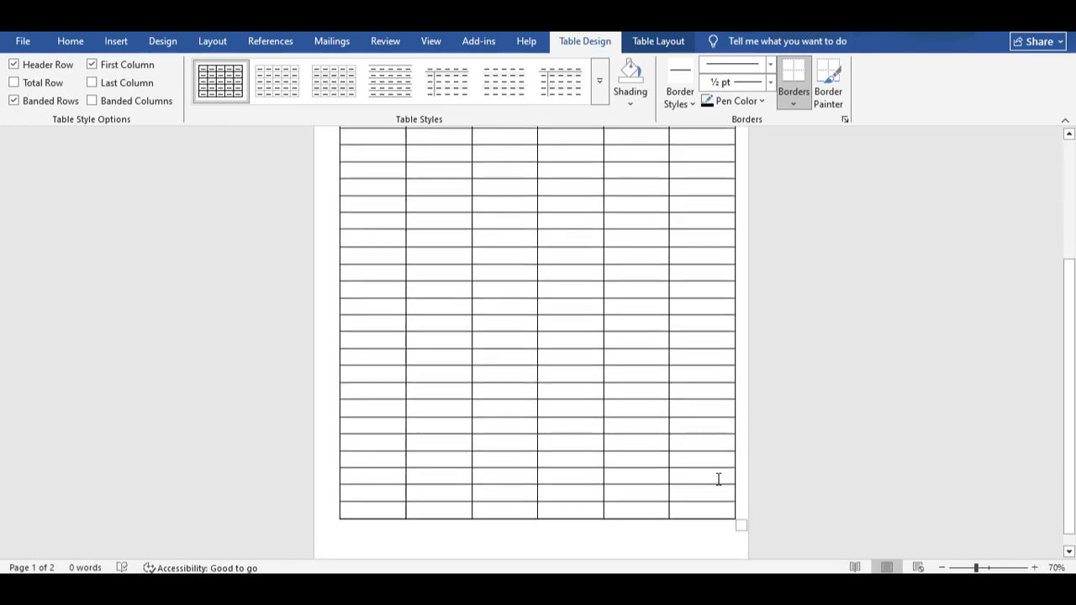
drag(737, 509, 723, 503)
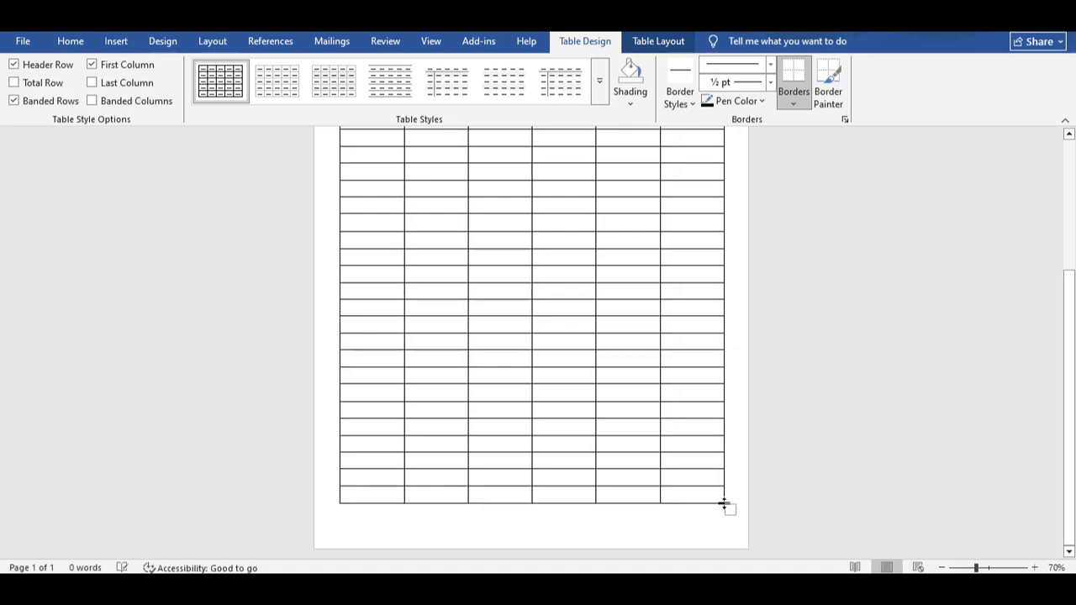
Zoom the document to 100% at the top of the table and bring up the font formatting options
scroll(648, 382, up, 3)
scroll(684, 379, up, 3)
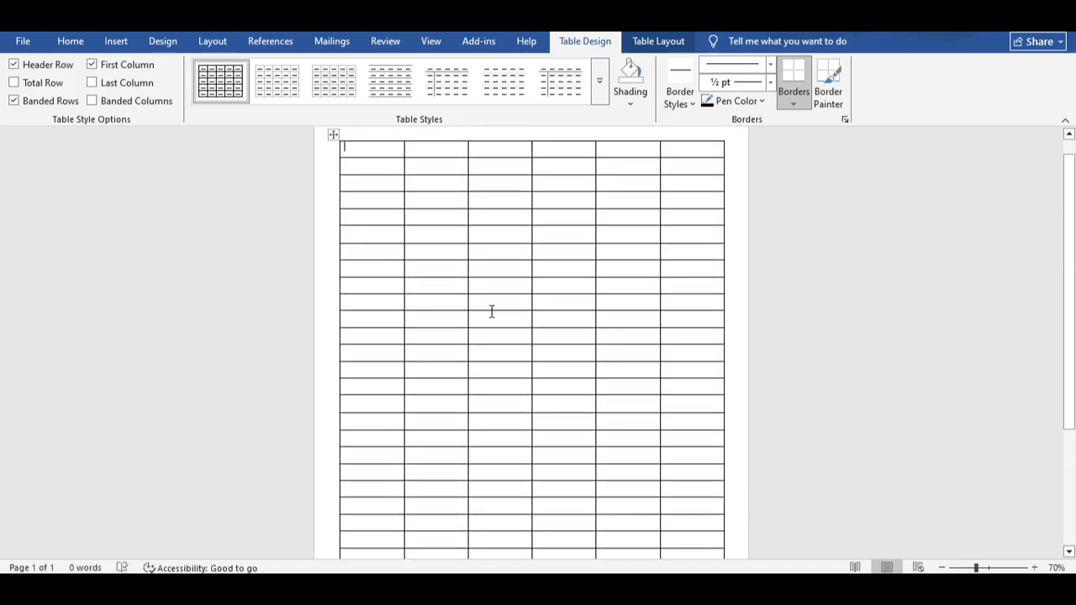
ctrl+scroll(340, 178, up, 3)
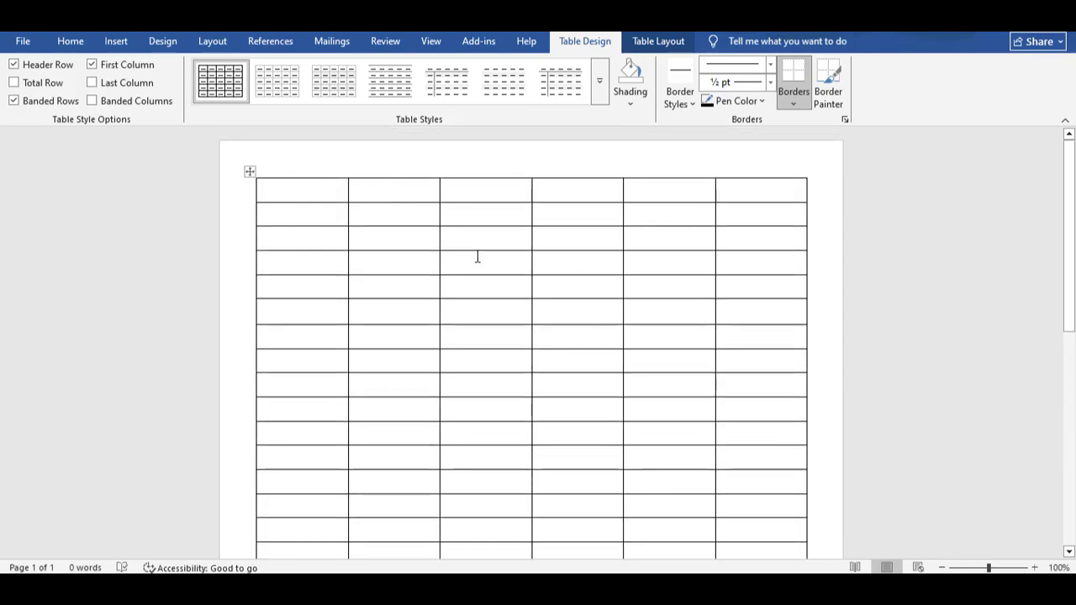
click(69, 40)
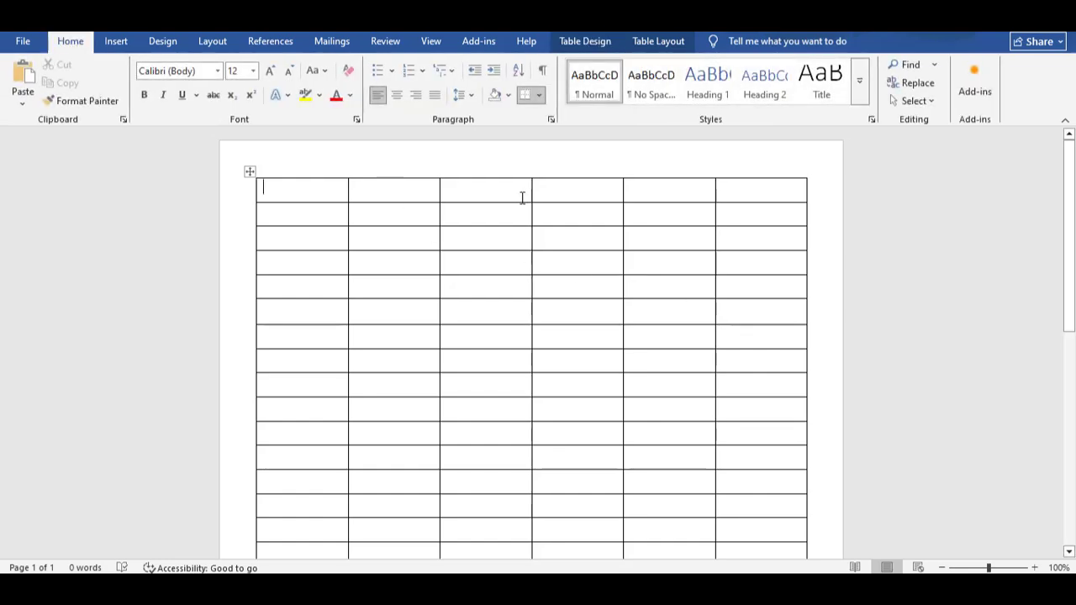
click(249, 173)
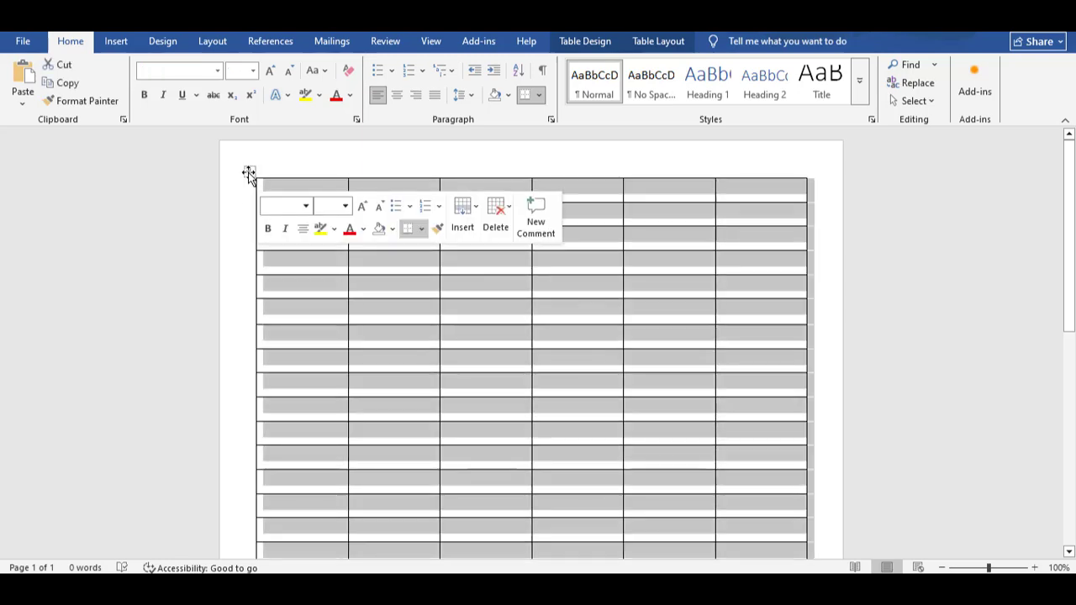
click(217, 71)
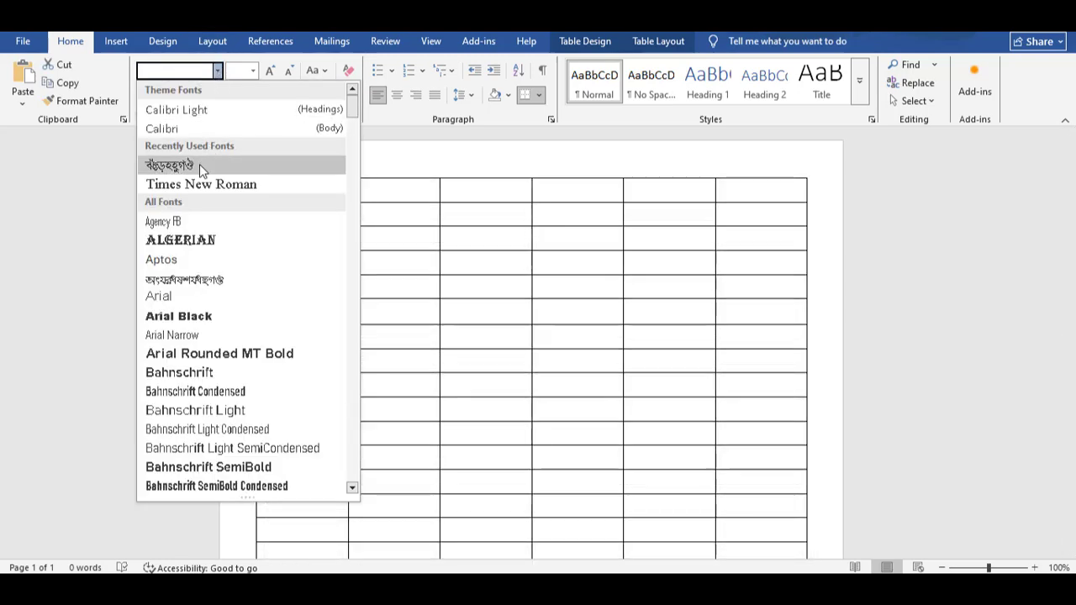
click(544, 280)
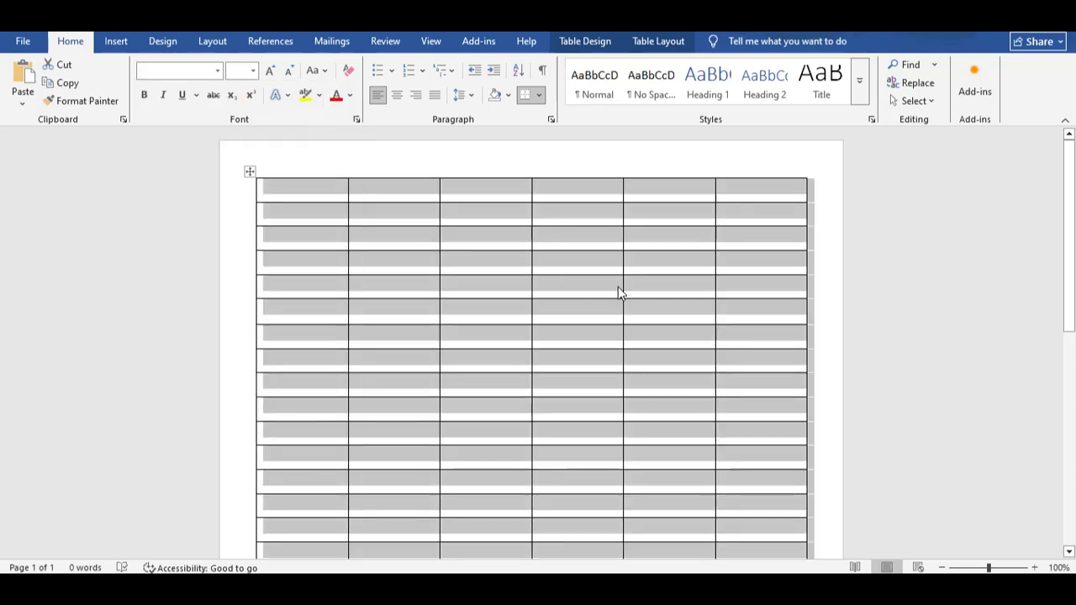
scroll(622, 290, down, 3)
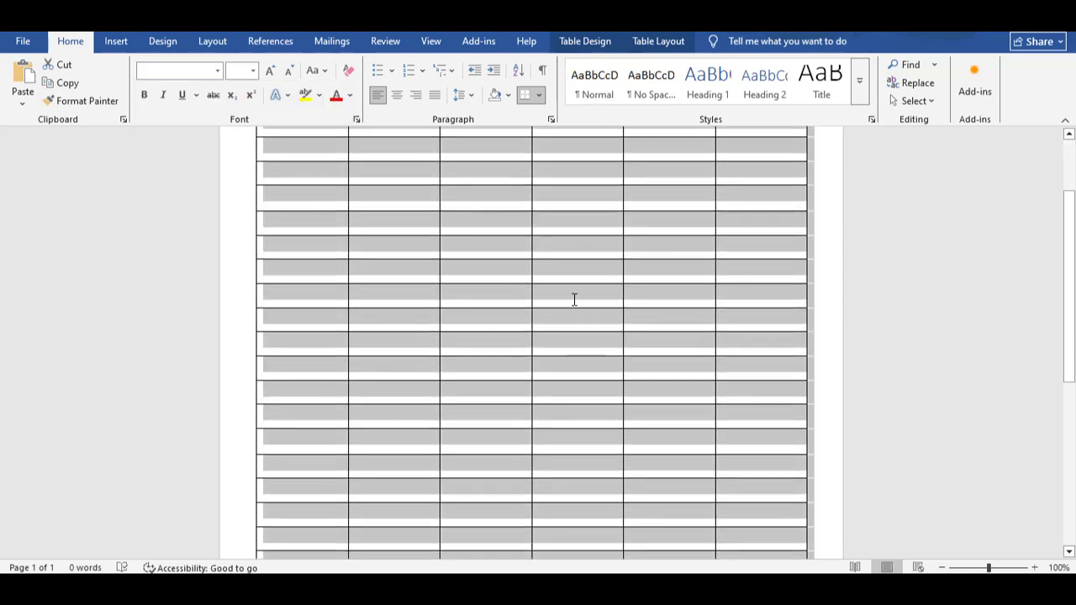
click(574, 300)
scroll(521, 339, up, 2)
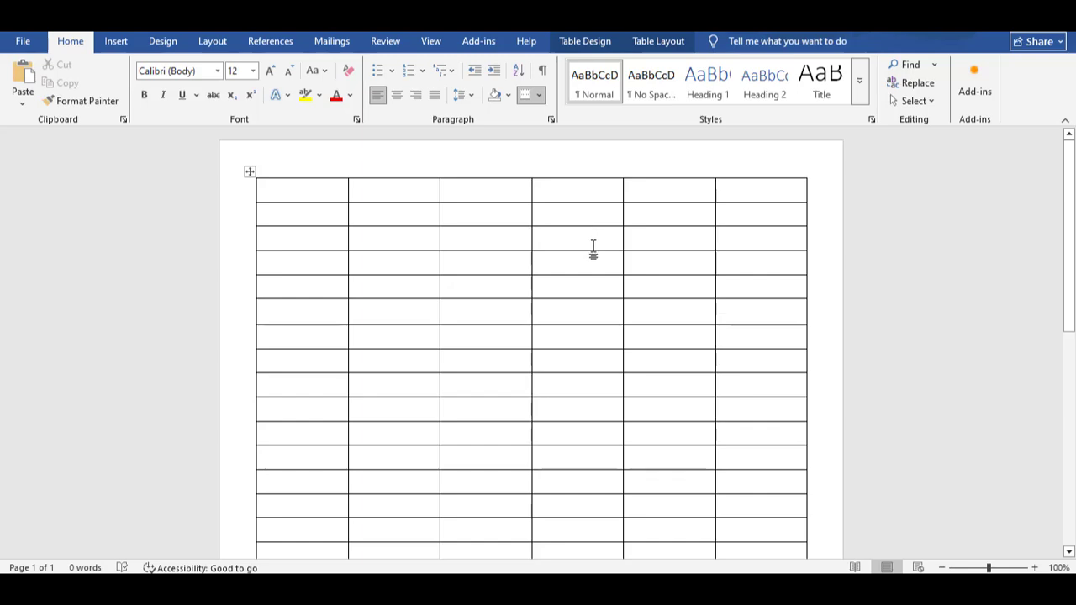
click(250, 172)
click(374, 235)
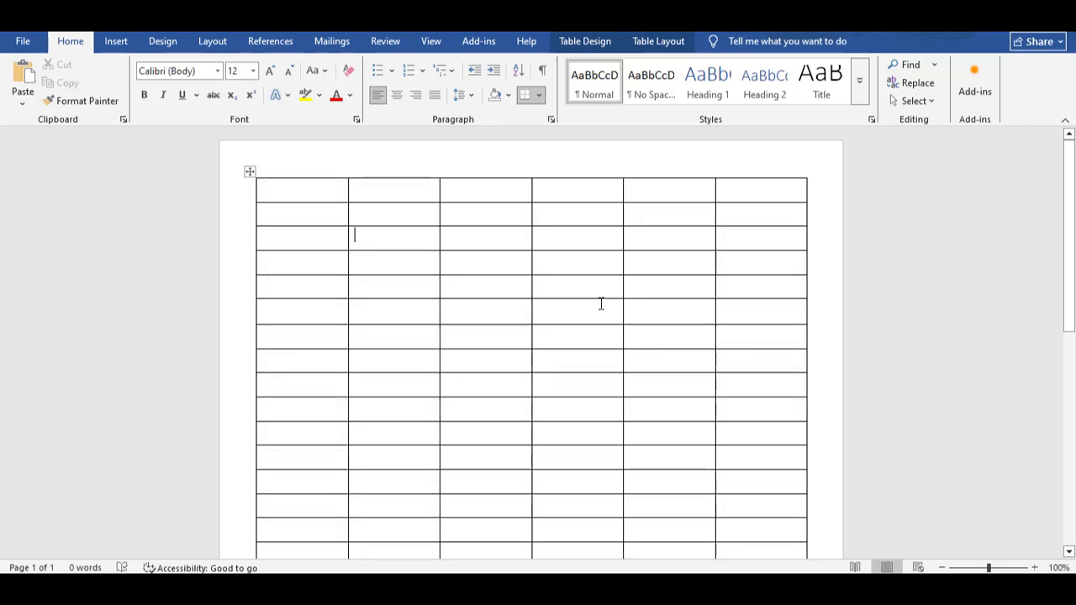
scroll(600, 304, down, 2)
scroll(605, 358, up, 1)
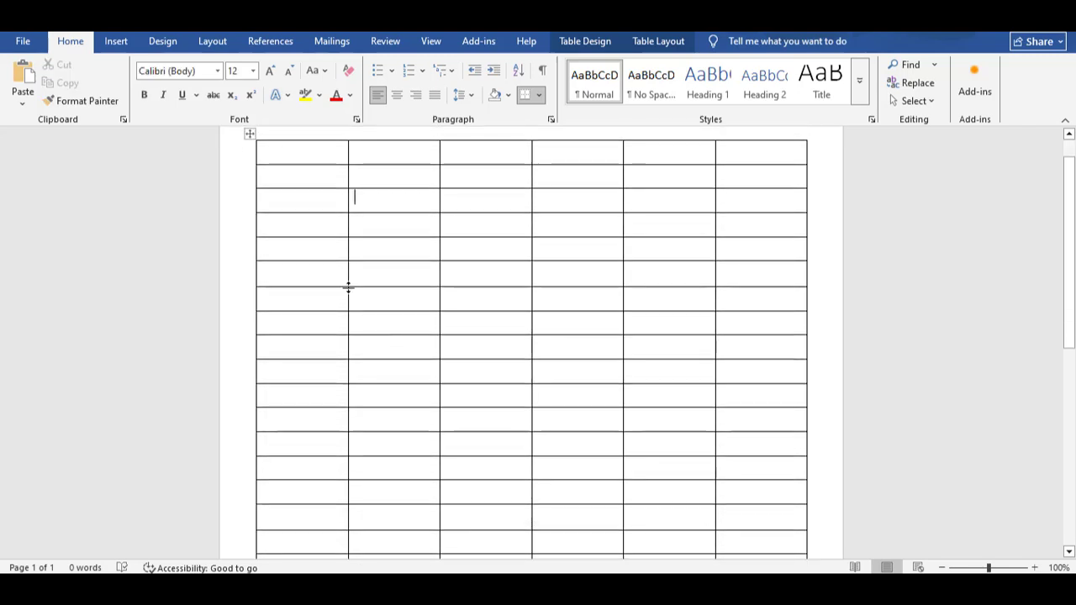
scroll(348, 287, up, 1)
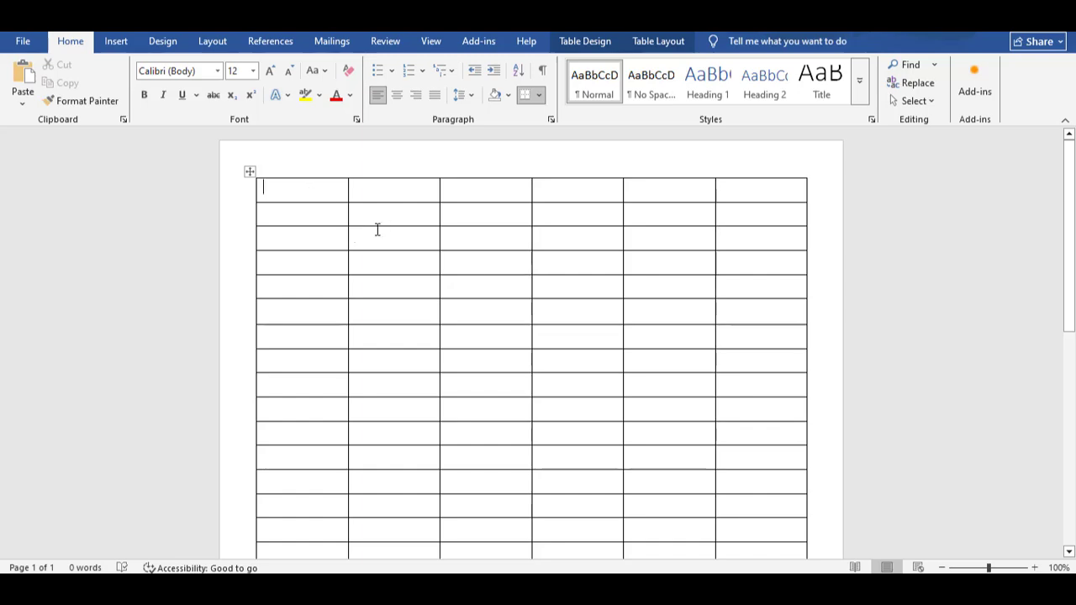
Set the font of the whole table to SutonnyMJ and the font size to 14
click(250, 171)
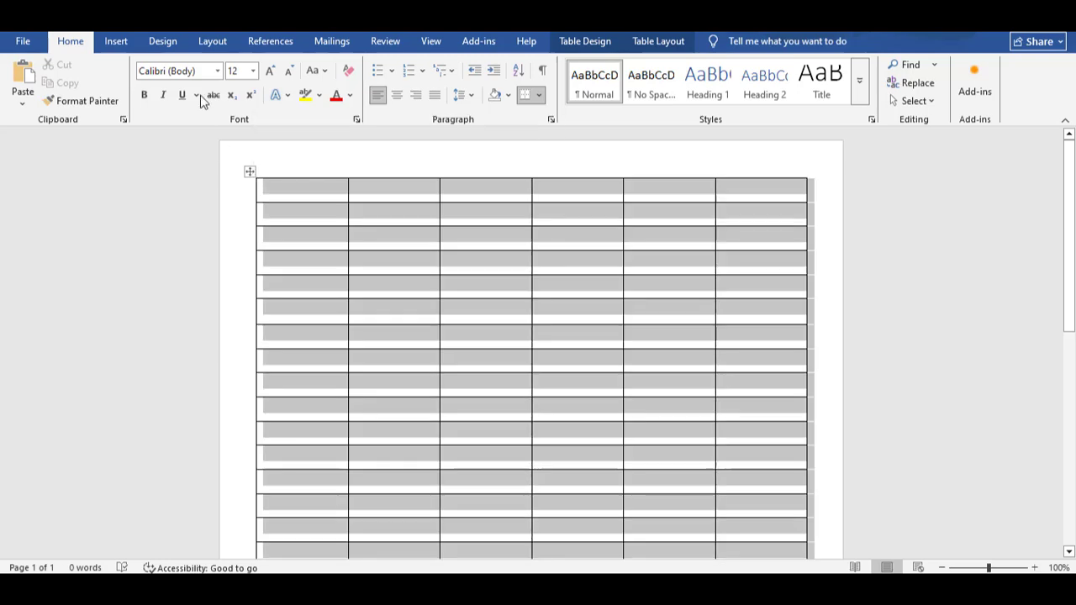
click(219, 74)
click(192, 164)
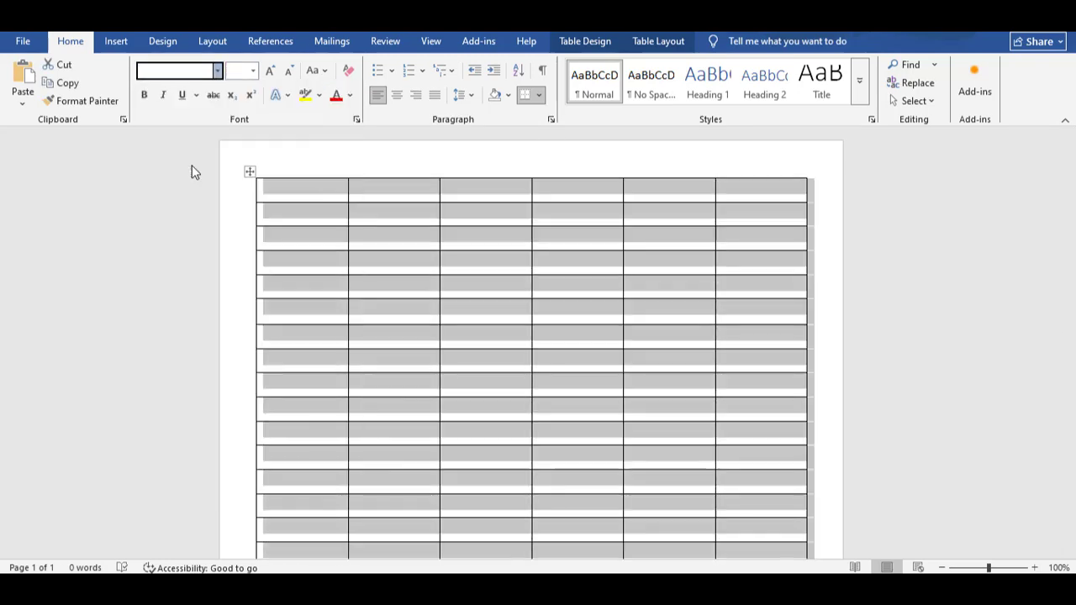
click(318, 198)
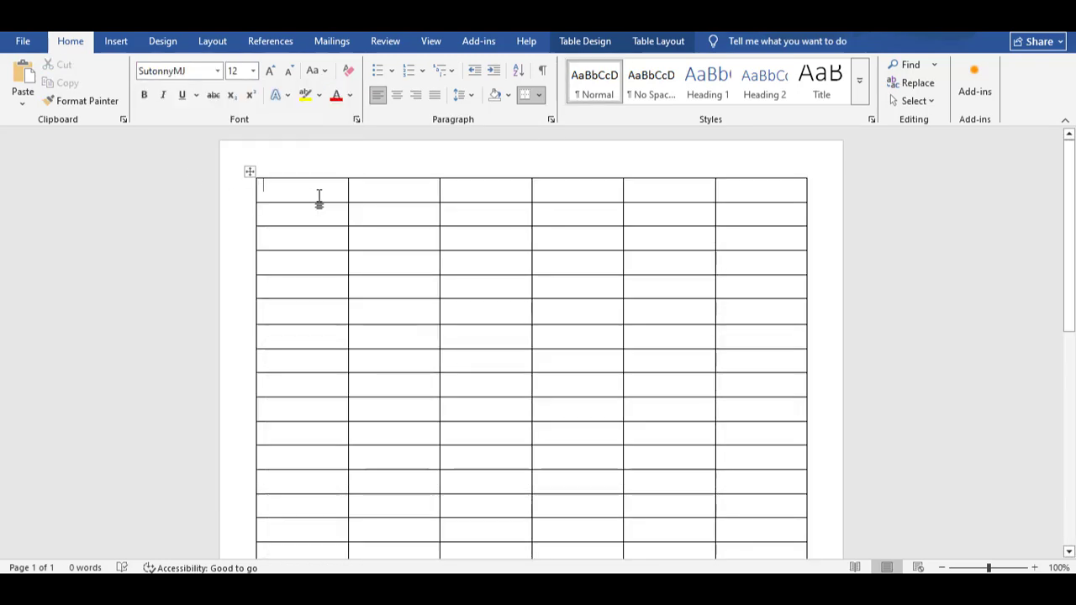
text(1)
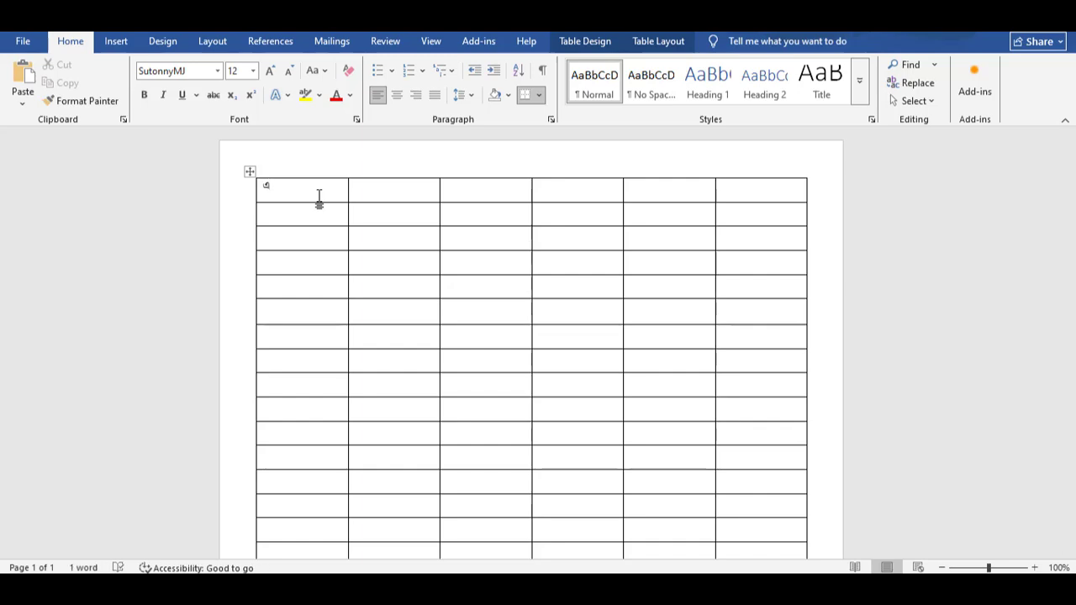
key(BackSpace)
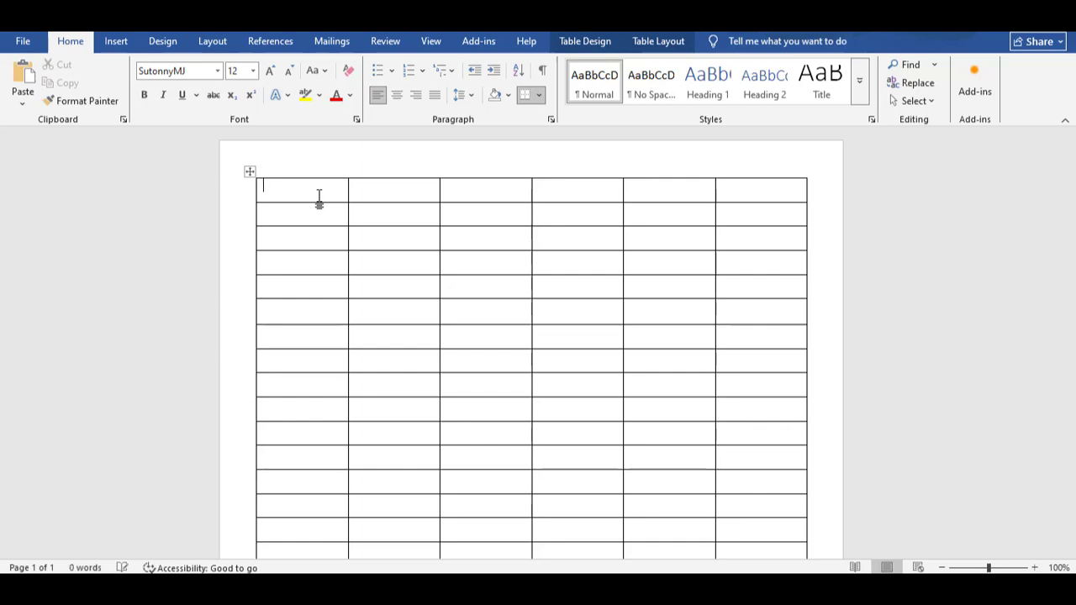
click(251, 173)
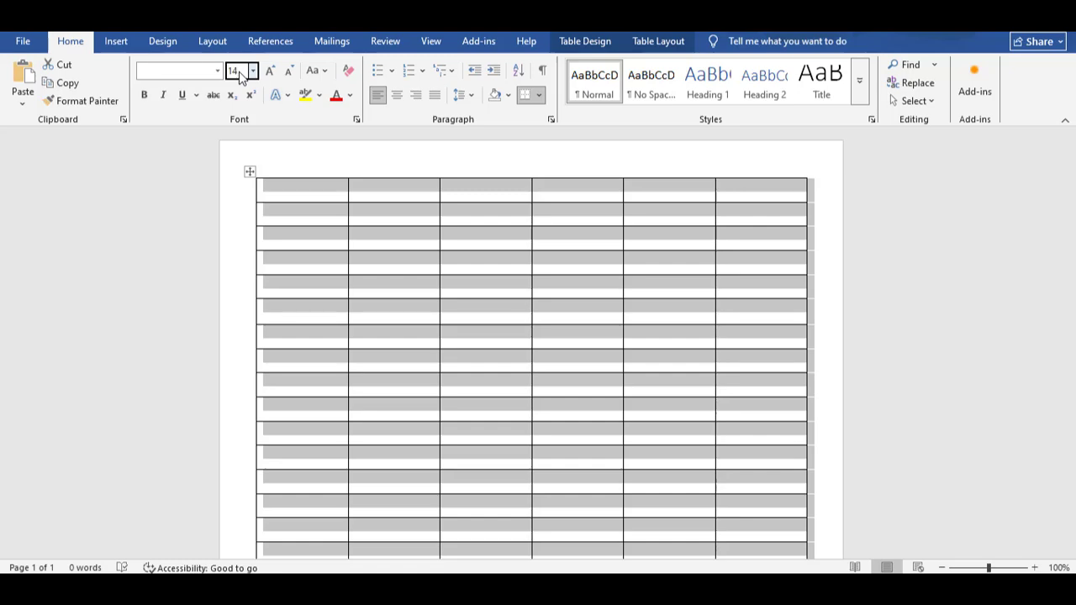
Enter the heading "ক্রমিক নং" in the first cell of the table's top row
click(337, 191)
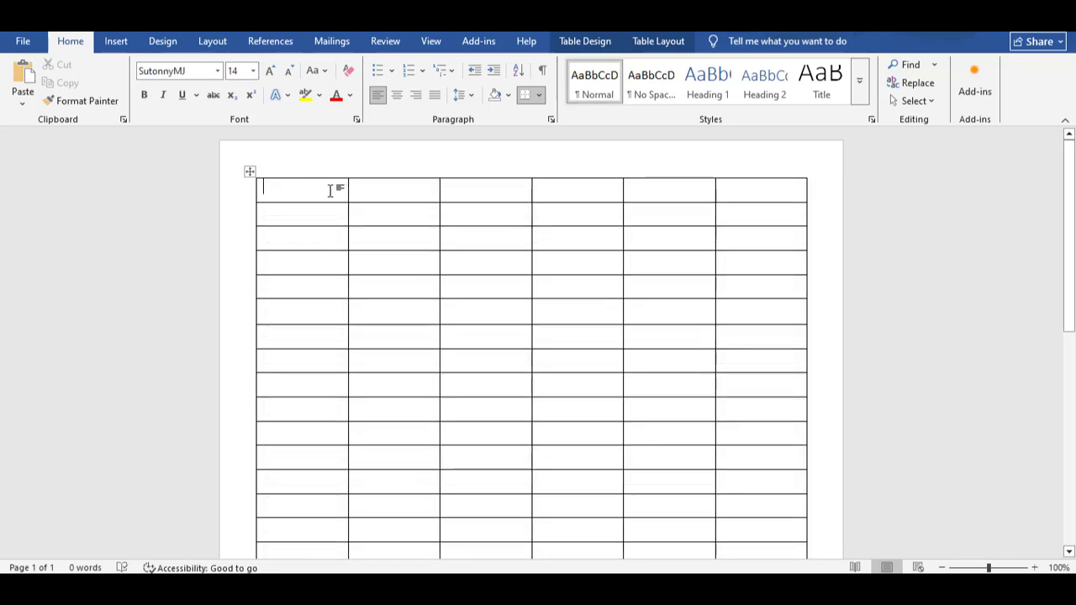
text(ক্র)
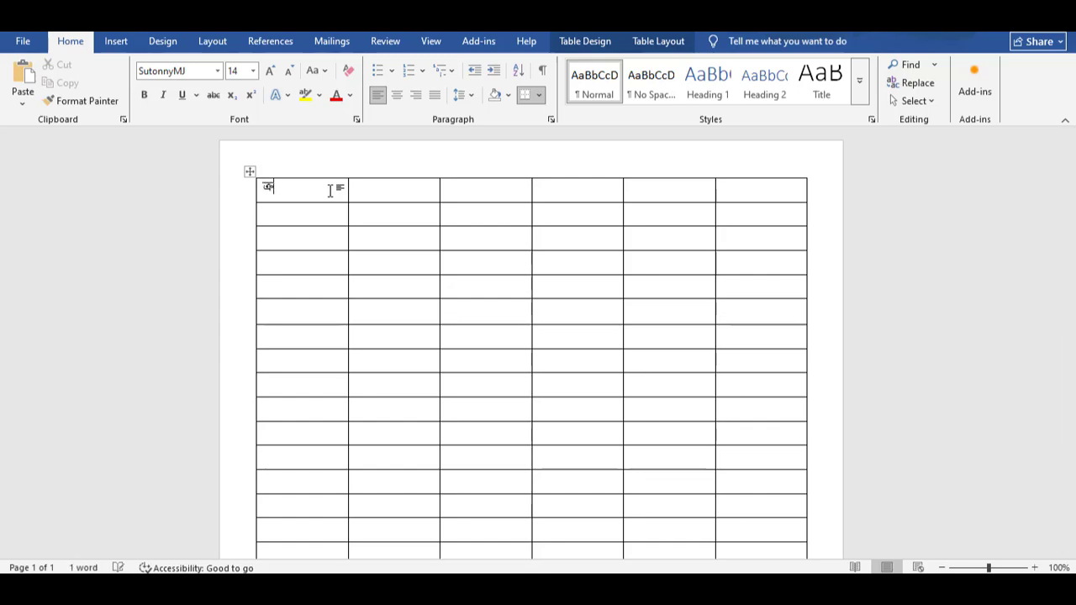
text(মিক)
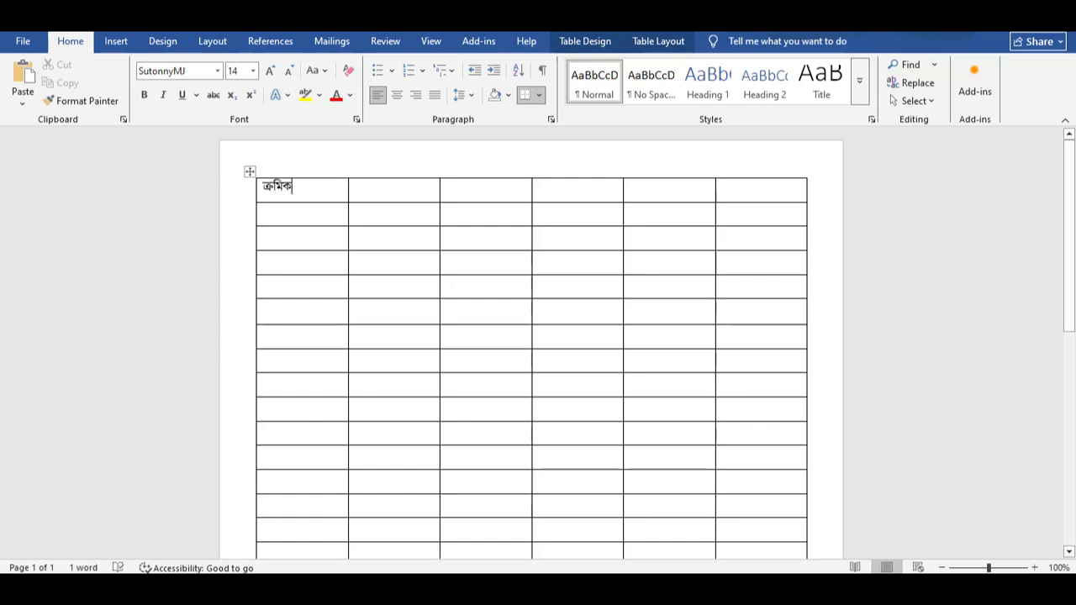
text( নং)
Enter the heading "শিক্ষার্থীর নাম" in the second cell of the top row
click(395, 192)
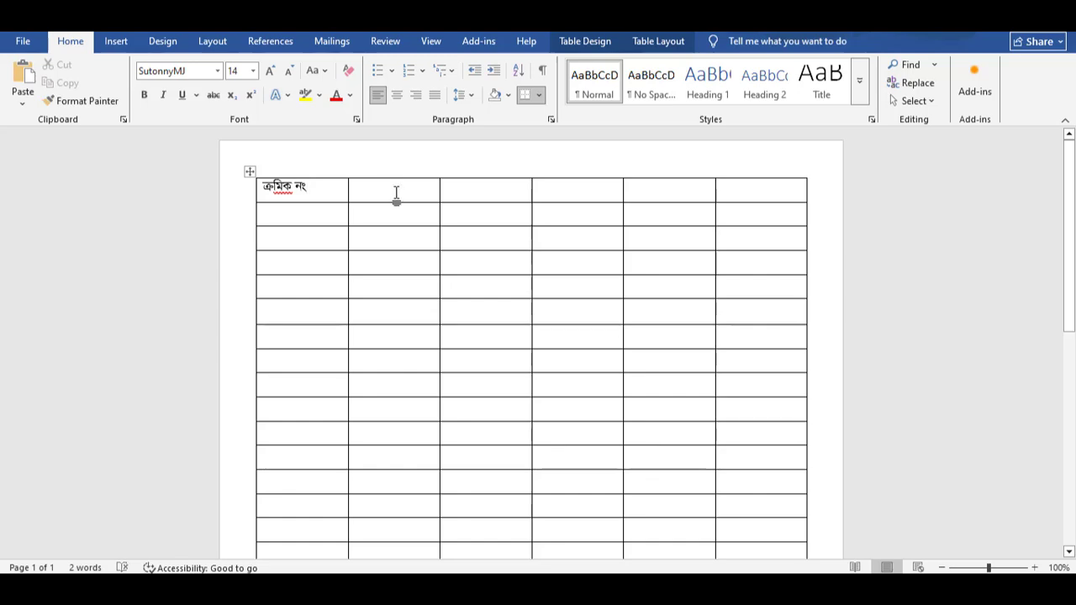
text(শিক্ষ)
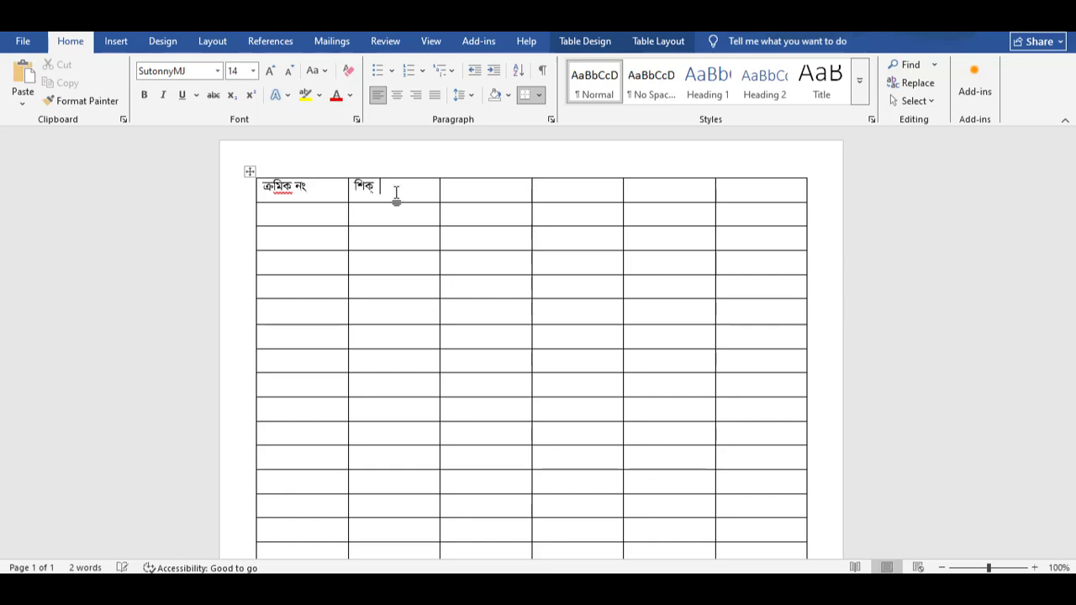
text(াথ)
key(ctrl+z)
key(ctrl+z)
text(র্থী)
Enter the heading "ঠিকানা" in the third cell of the top row, correcting any mistyped characters
click(470, 188)
text(পি)
text(কানা)
key(BackSpace)
key(BackSpace)
key(BackSpace)
text(পি)
key(BackSpace)
key(BackSpace)
text(িঠকানা)
Enter the heading "মোবাইল" in the fourth cell of the top row, correcting any mistyped characters
click(575, 194)
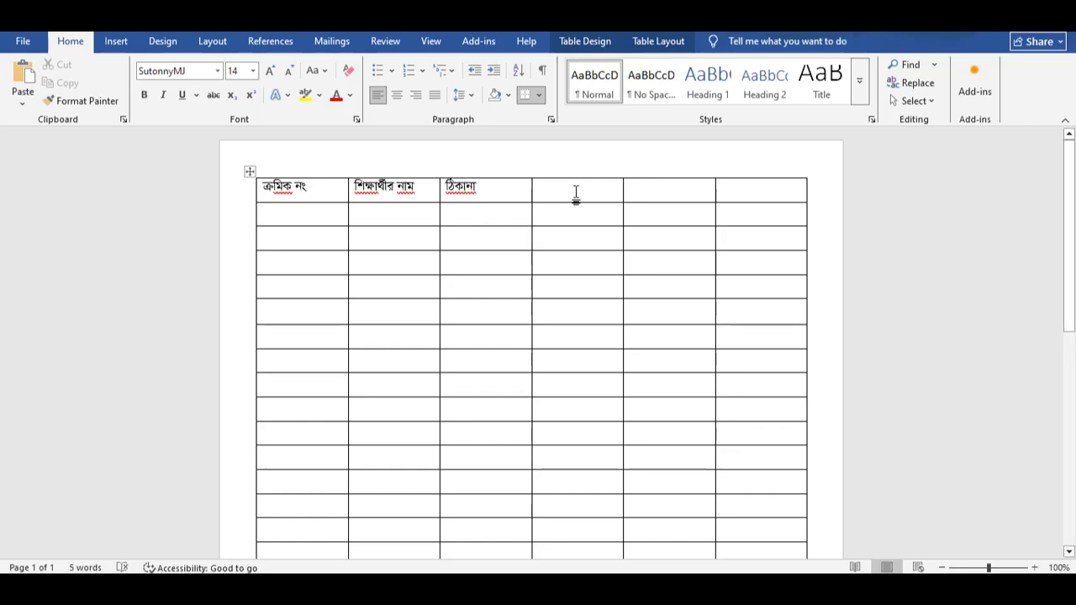
text(মো)
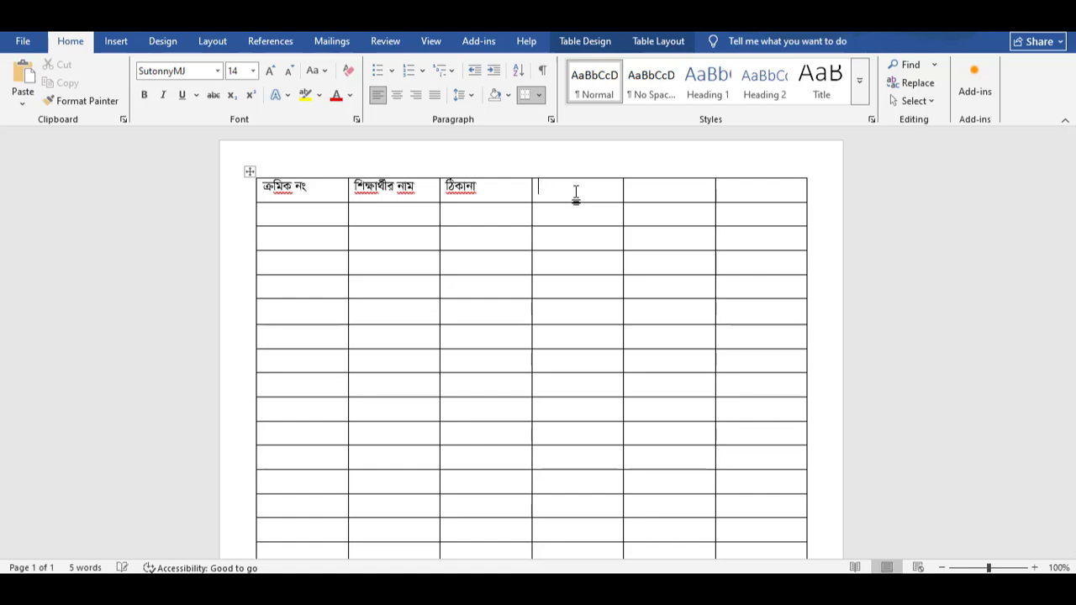
text(মোবা)
key(BackSpace)
key(BackSpace)
key(BackSpace)
key(BackSpace)
key(BackSpace)
key(BackSpace)
text(মোবাইল)
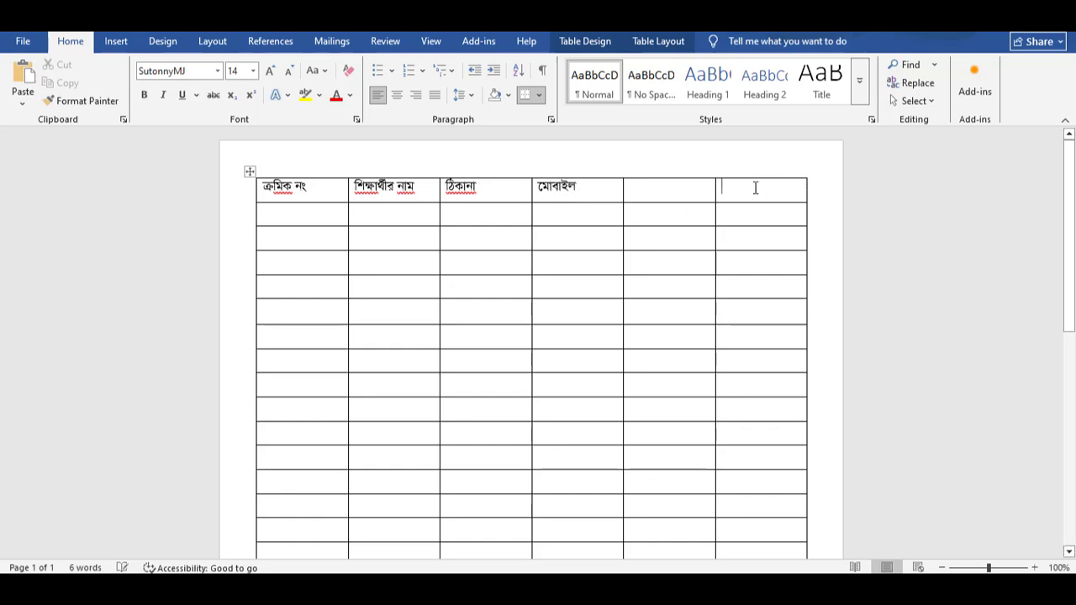
Select the two empty columns after the "মোবাইল" column and delete them from the table
drag(674, 175, 747, 176)
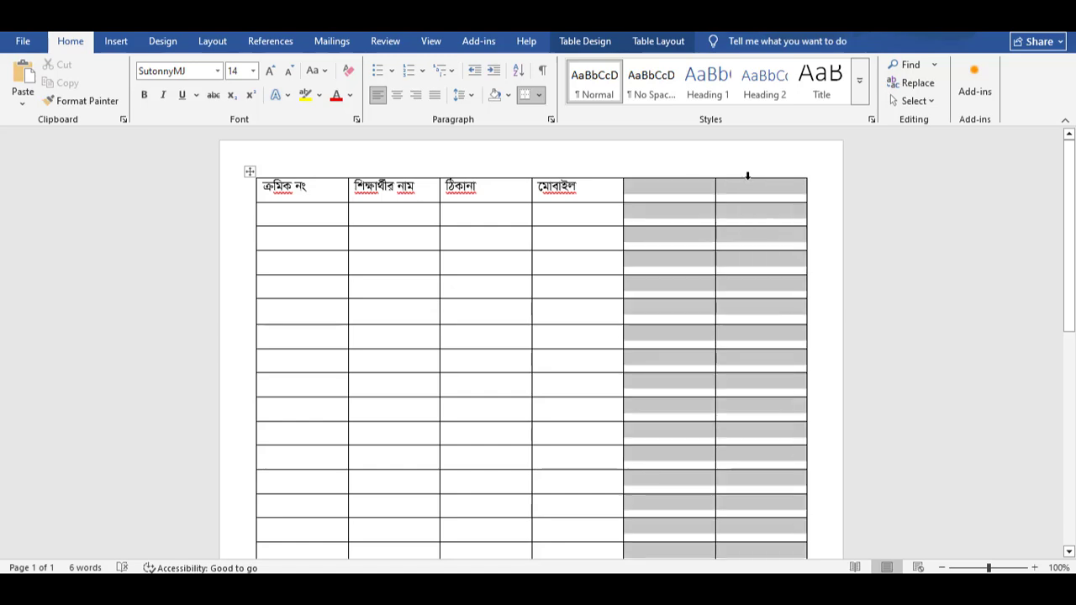
right_click(754, 179)
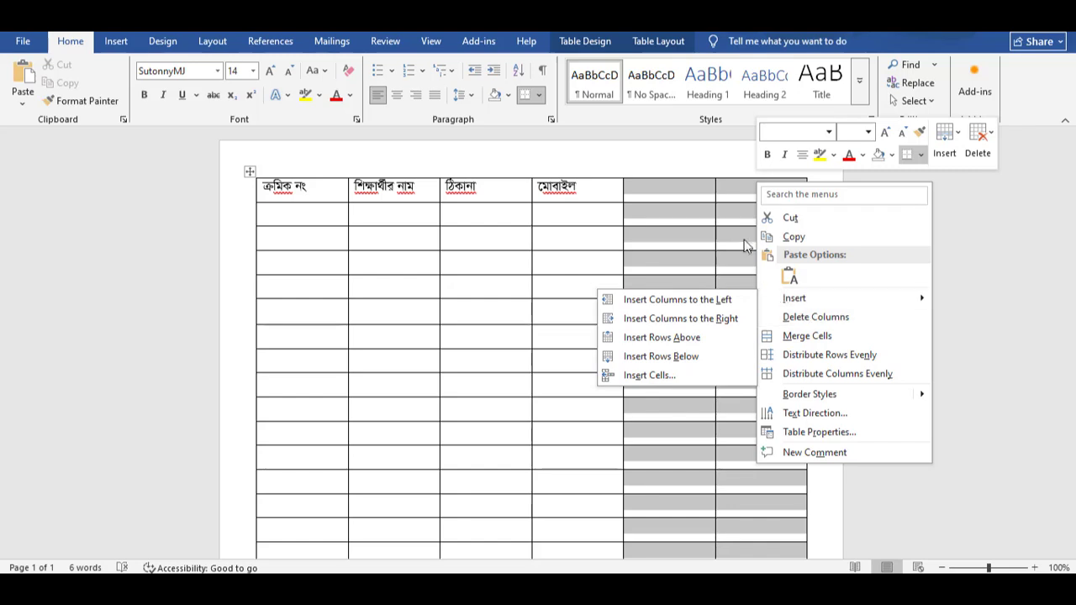
click(738, 195)
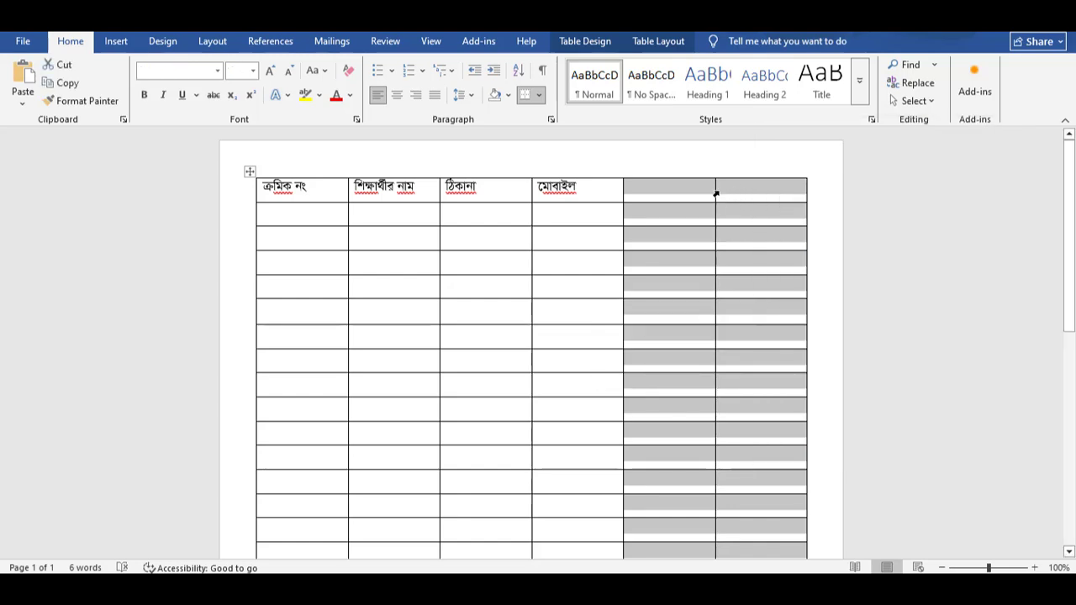
key(BackSpace)
Widen the four-column table to the page's right margin and narrow the "ক্রমিক নং" column to fit its heading
scroll(661, 423, down, 6)
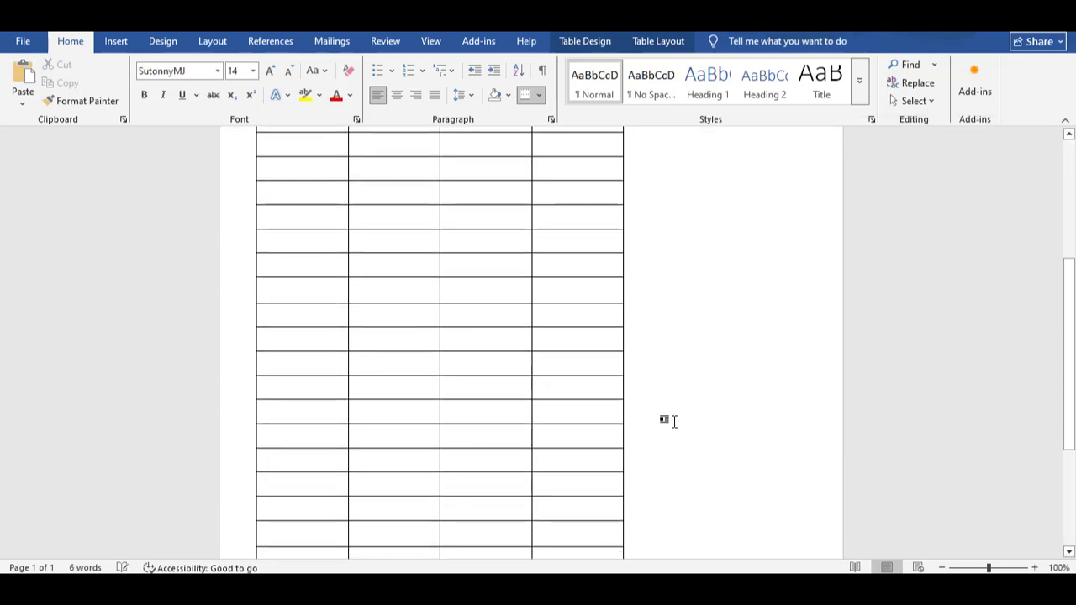
scroll(660, 434, down, 2)
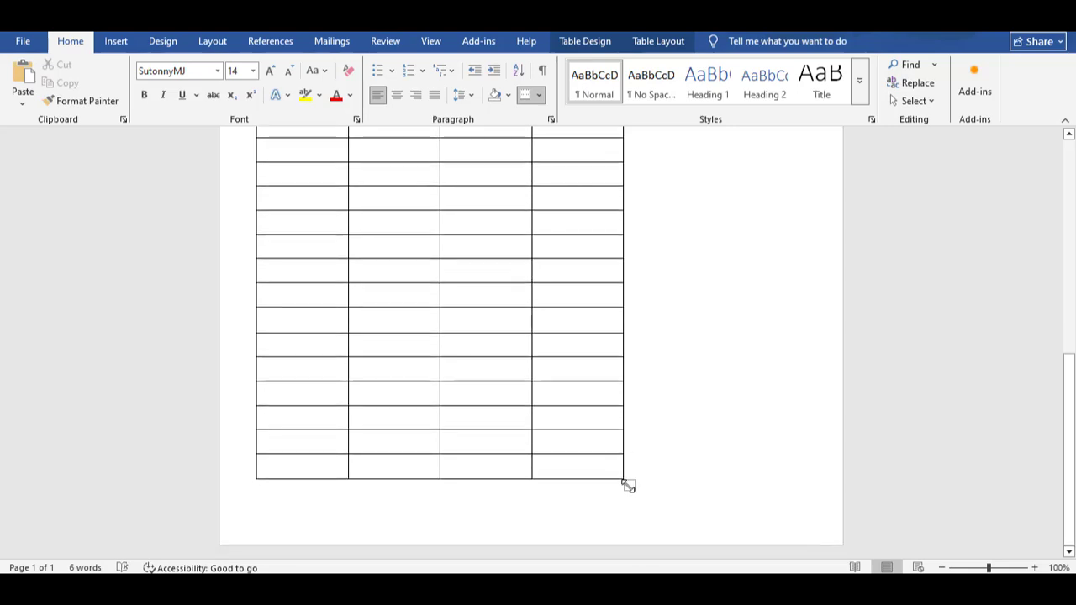
drag(629, 484, 809, 480)
scroll(782, 471, up, 5)
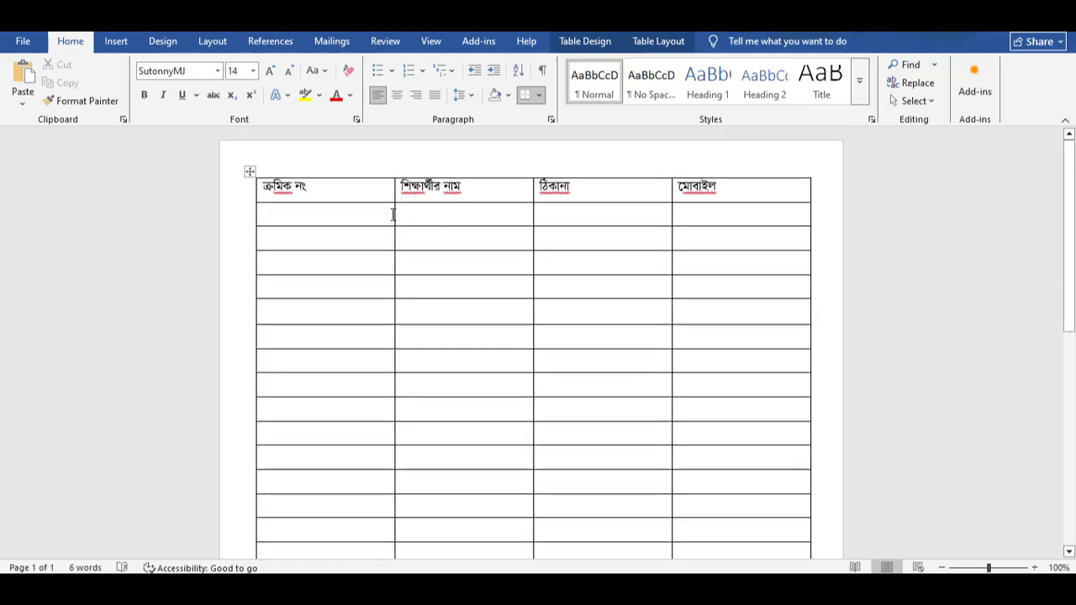
drag(384, 213, 312, 216)
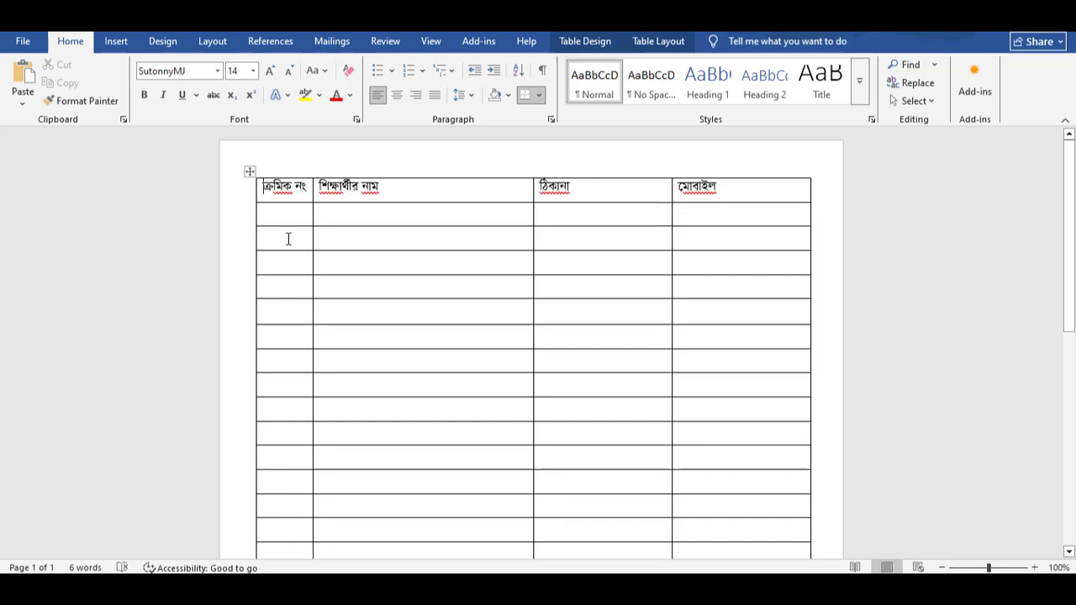
Make the four headings in the table's top row bold and centre them in their cells
drag(260, 190, 735, 195)
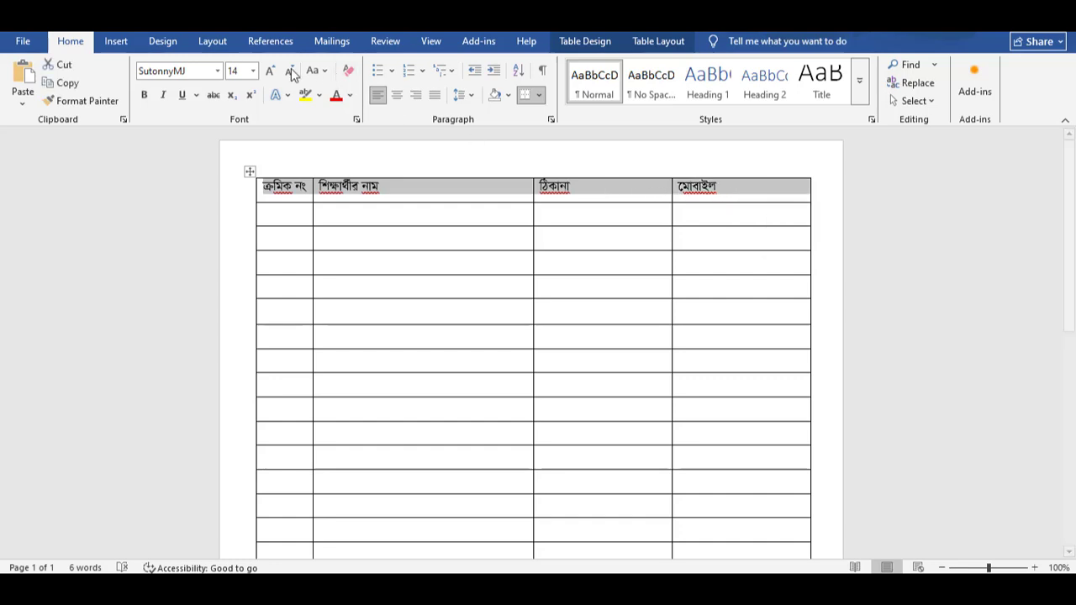
click(144, 95)
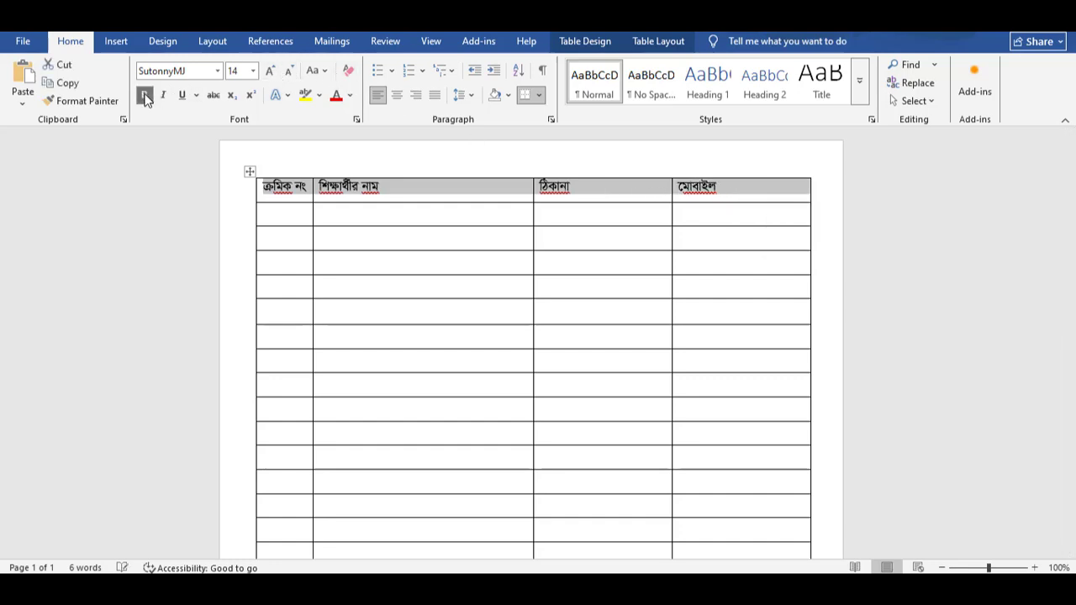
click(397, 98)
click(382, 306)
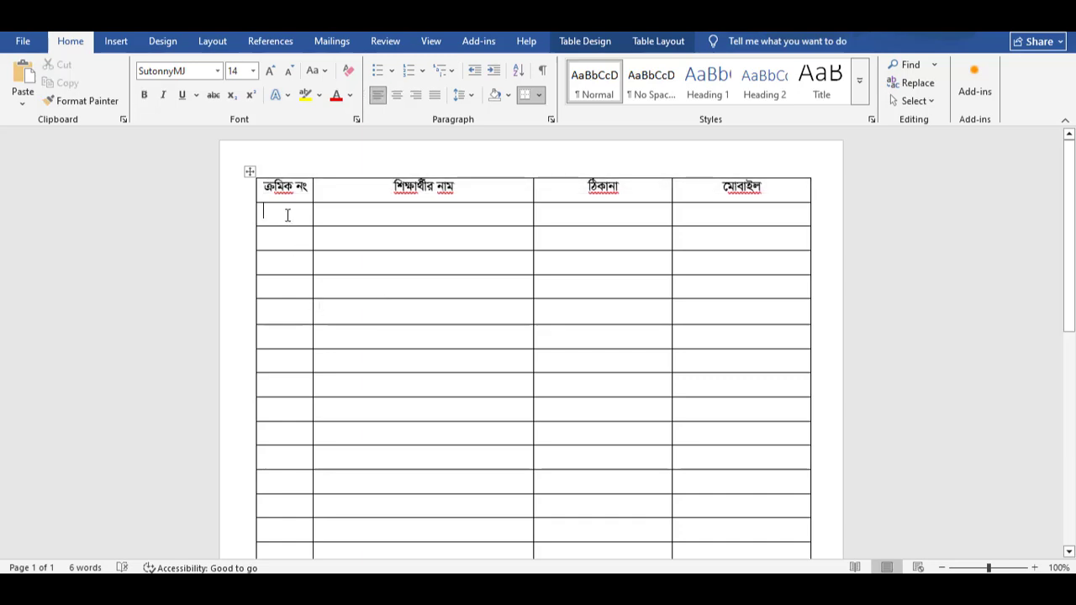
Enter the serial numbers ১ and ২ in the first two rows below the "ক্রমিক নং" heading
text(12)
click(642, 212)
click(746, 214)
scroll(718, 281, down, 2)
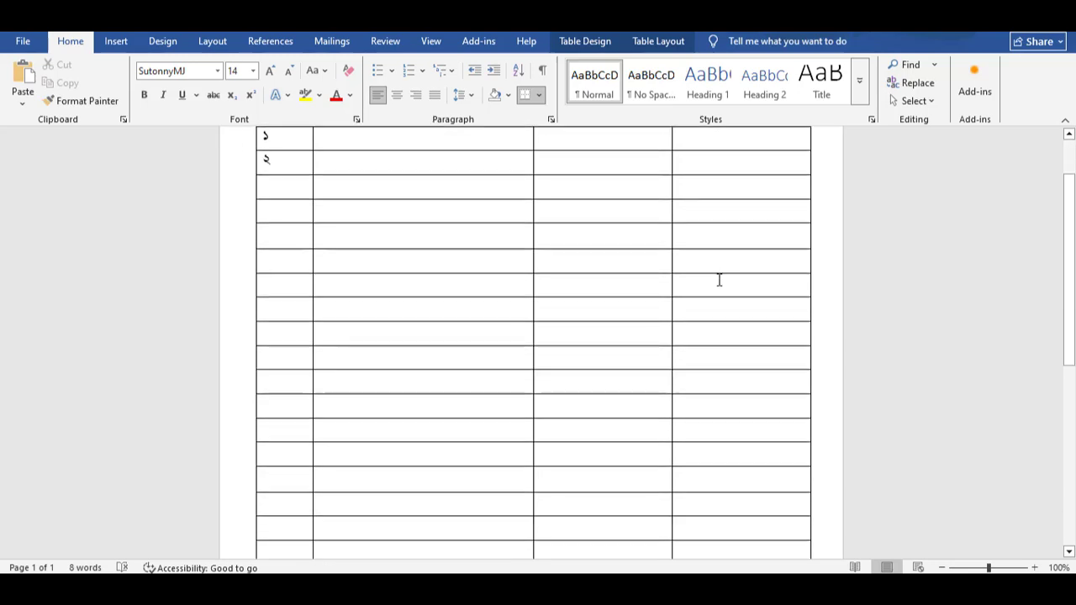
scroll(718, 280, up, 2)
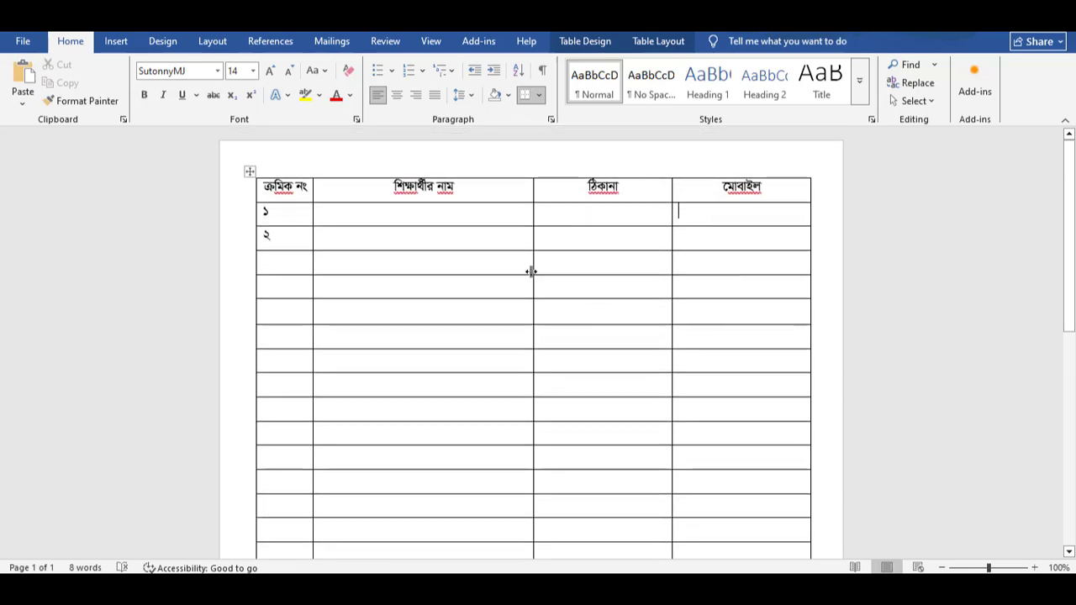
Enter the first student's name under "শিক্ষার্থীর নাম" in row ১, correcting any mistyped characters
click(433, 212)
text(সা)
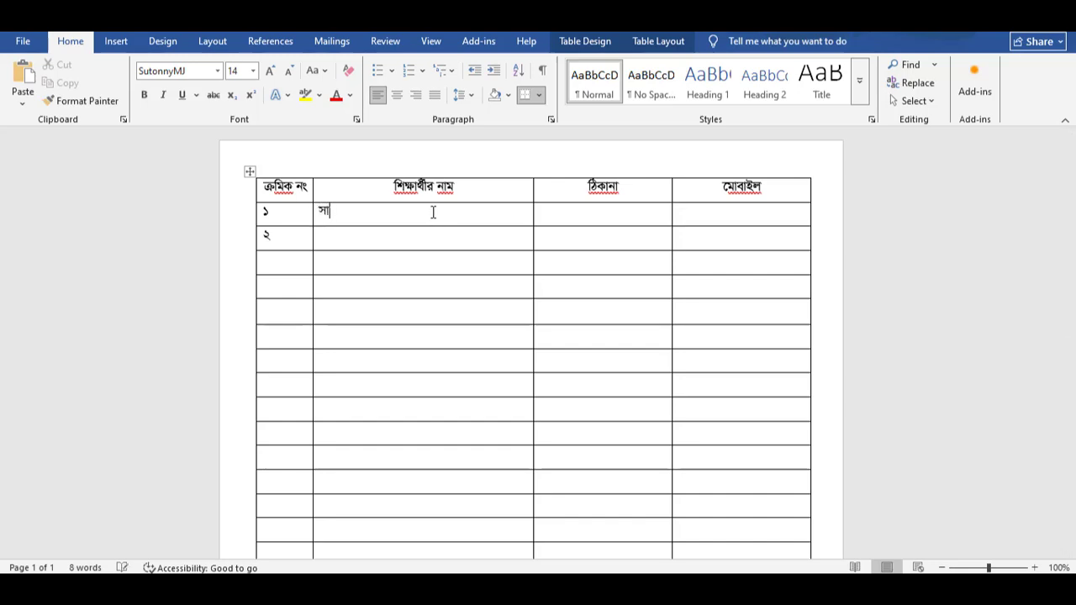
text(িবনা)
key(BackSpace)
key(BackSpace)
key(BackSpace)
text(বন্)
key(BackSpace)
key(BackSpace)
key(BackSpace)
key(BackSpace)
text(ব্বর)
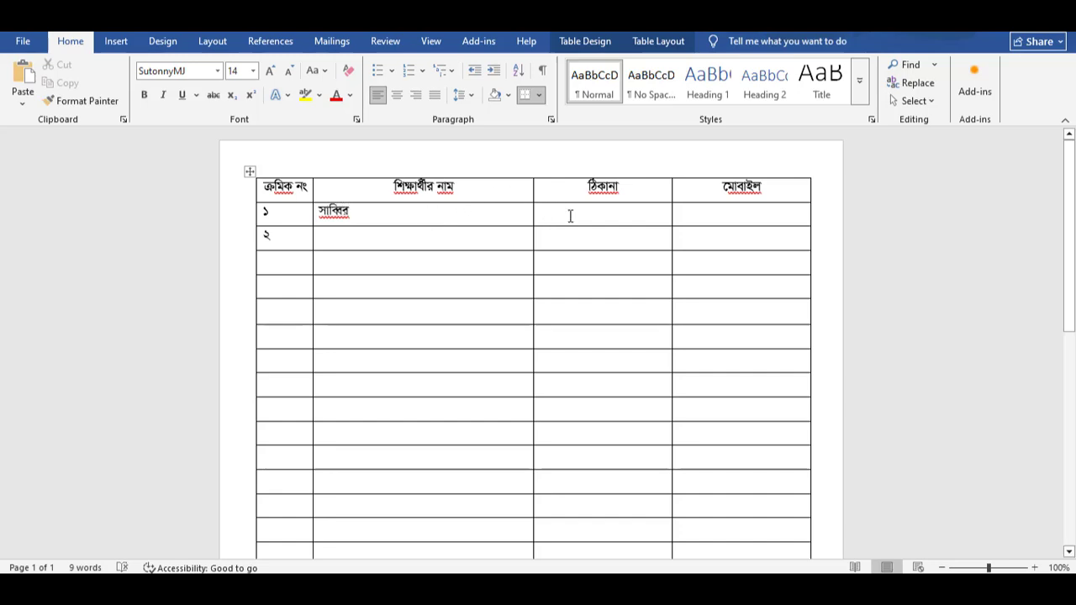
Complete row ১ with the address মোক্তারপুর and a placeholder mobile number whose remaining digits are dashes
text(মোক্)
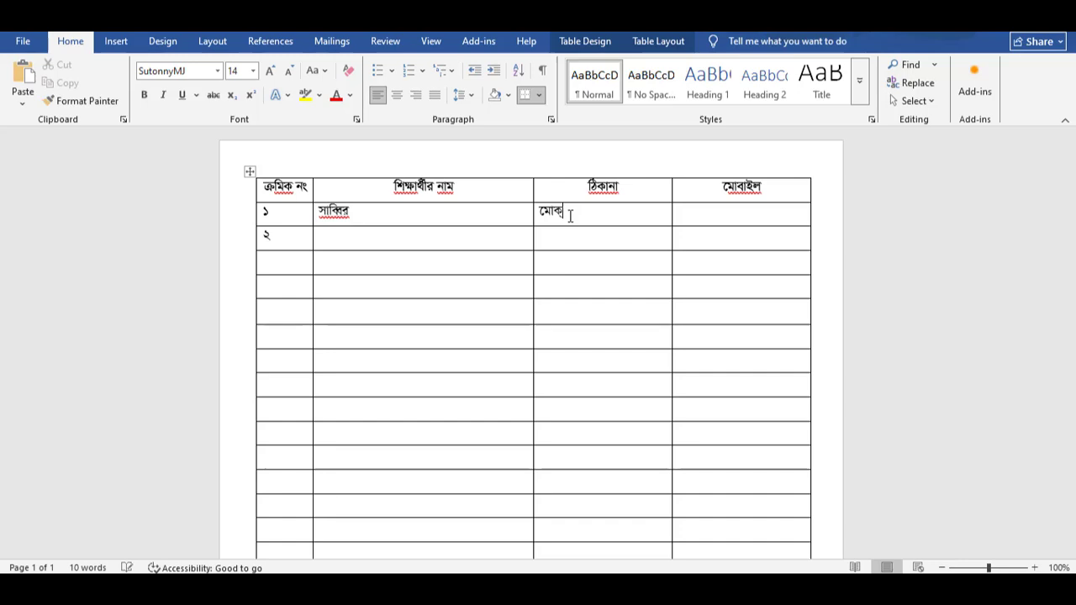
text(তারপুর)
click(723, 222)
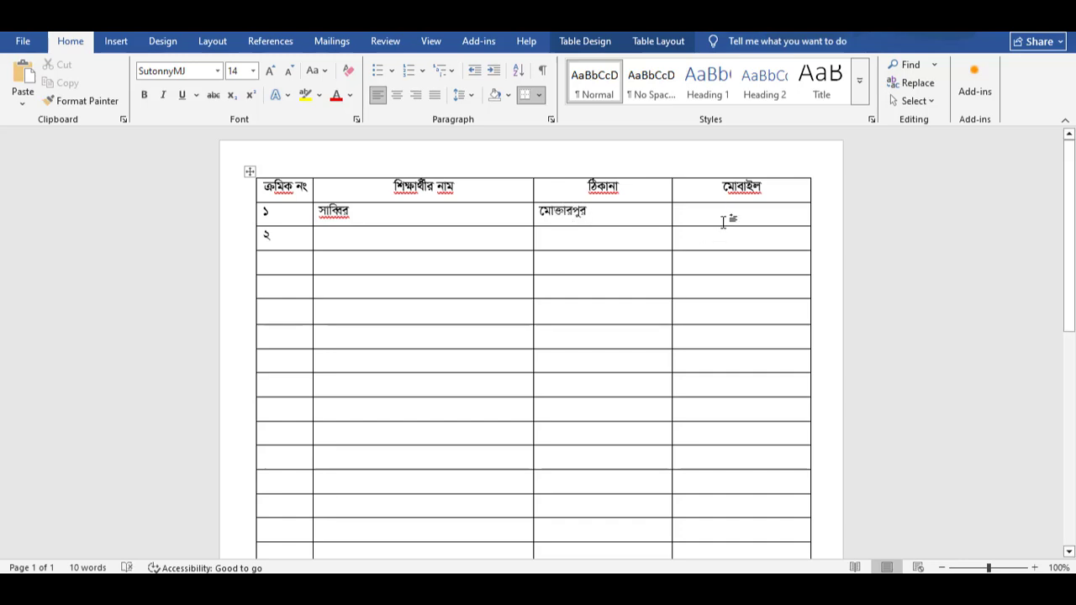
text(০১৭)
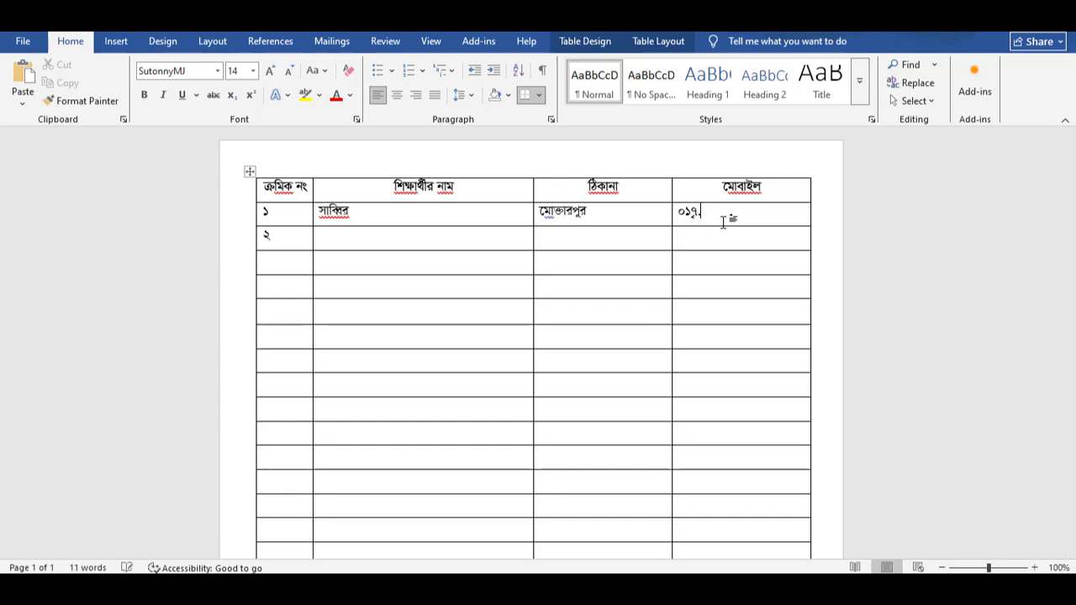
key(BackSpace)
Enter the second student's name under "শিক্ষার্থীর নাম" in row ২, leaving its address and mobile cells empty
click(446, 238)
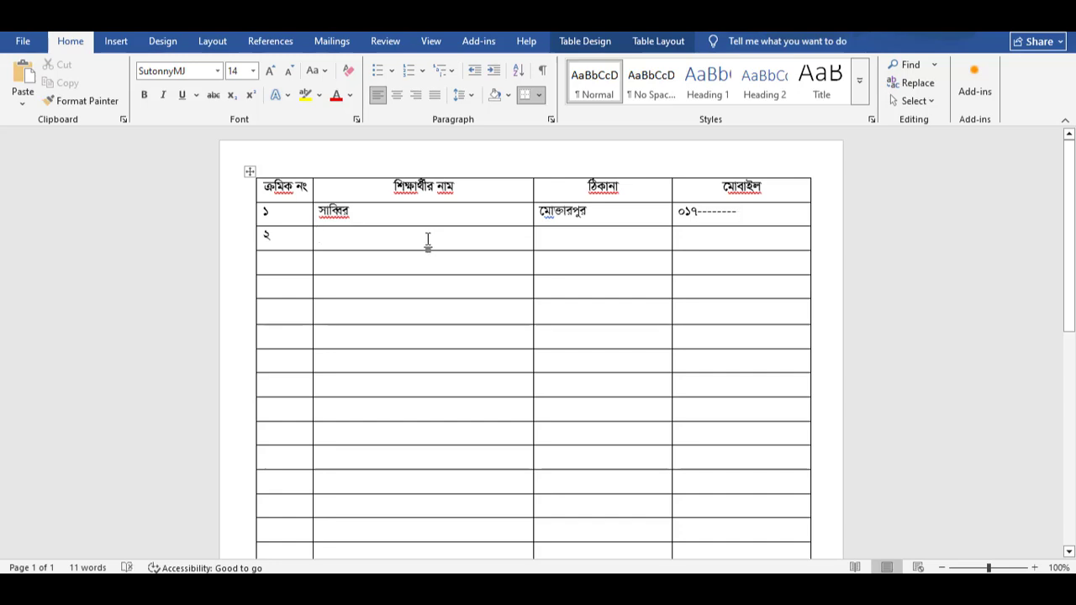
text(হাবিব)
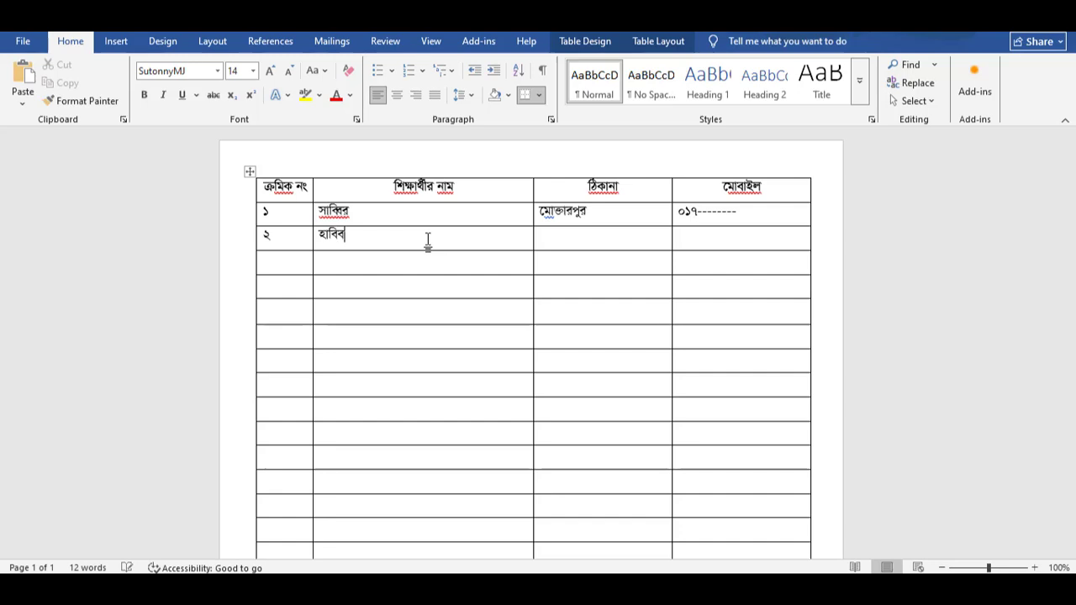
click(577, 236)
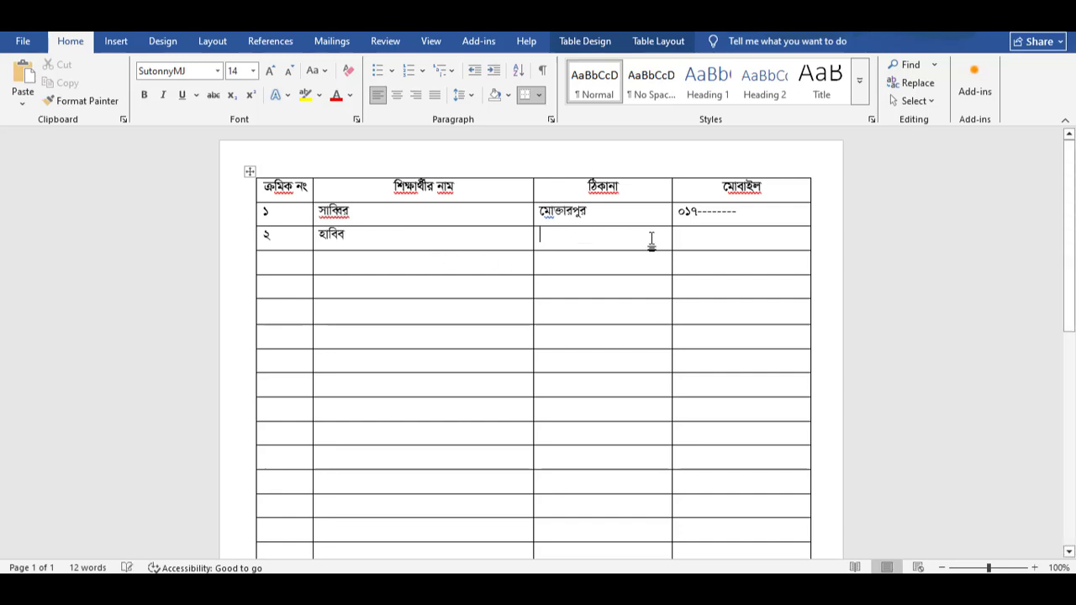
click(711, 240)
Number the next row ৩ and enter the third and fourth students' names in that row and the one below
text(৩)
click(372, 263)
text(জীবন)
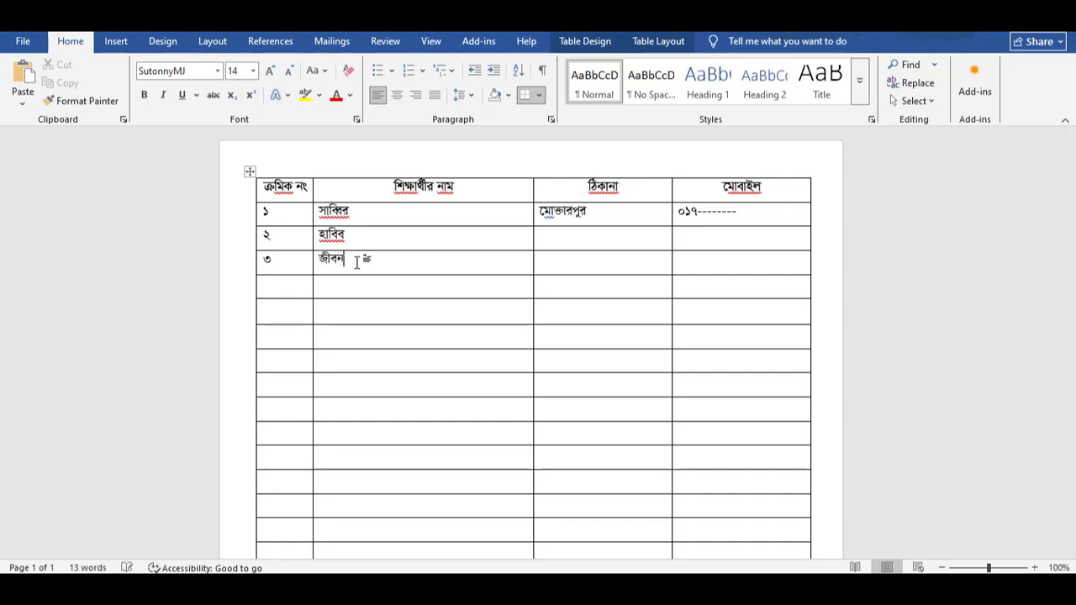
click(368, 287)
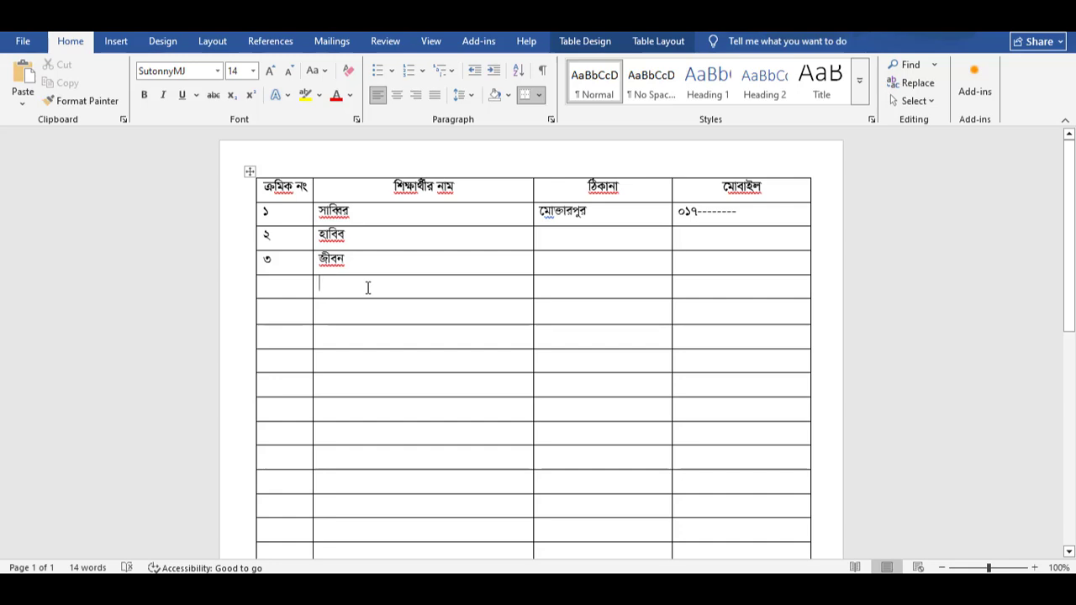
text(আলিফ)
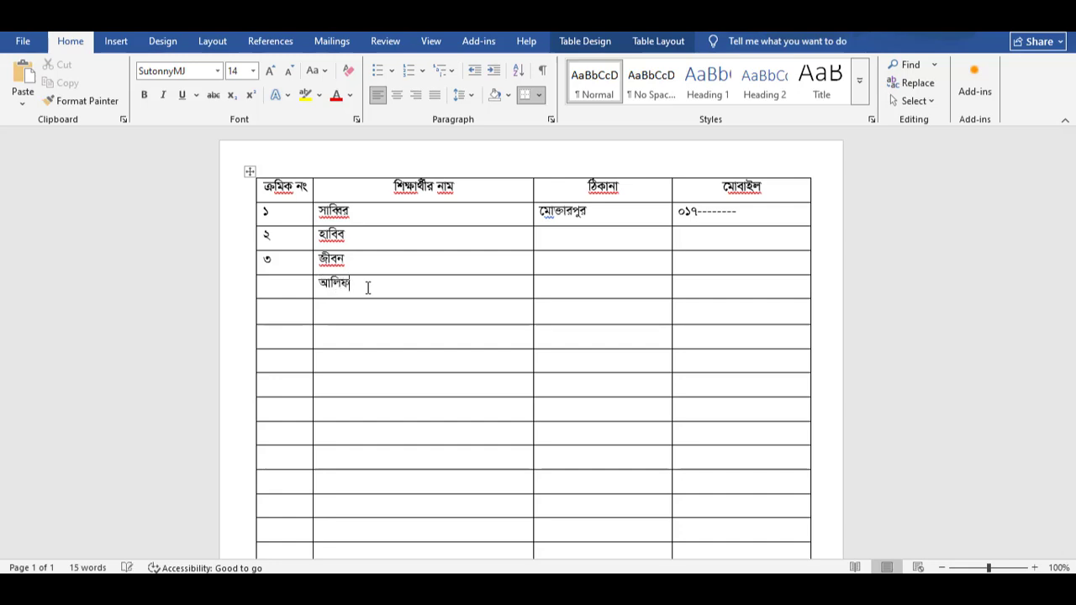
Merge the third and fourth students' "ঠিকানা" cells into one and enter রাজশাহী in it
click(600, 267)
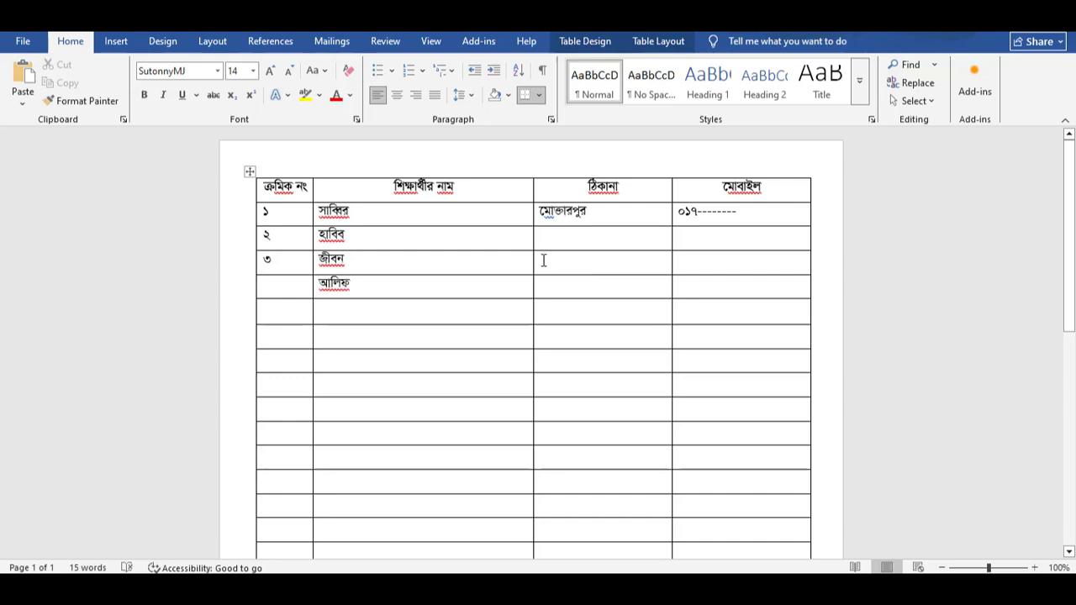
drag(600, 263, 608, 292)
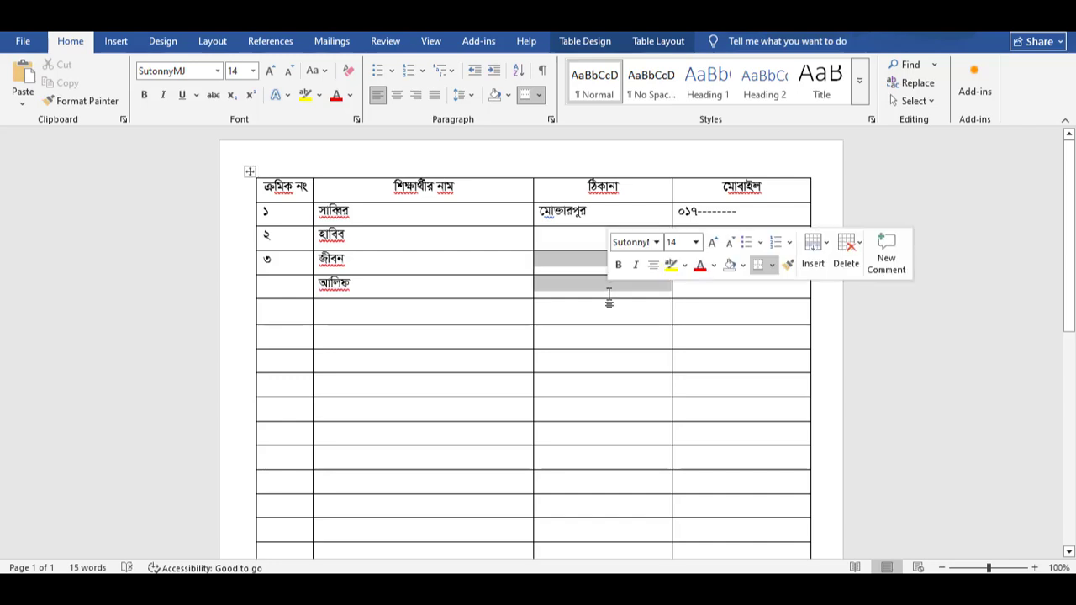
right_click(590, 285)
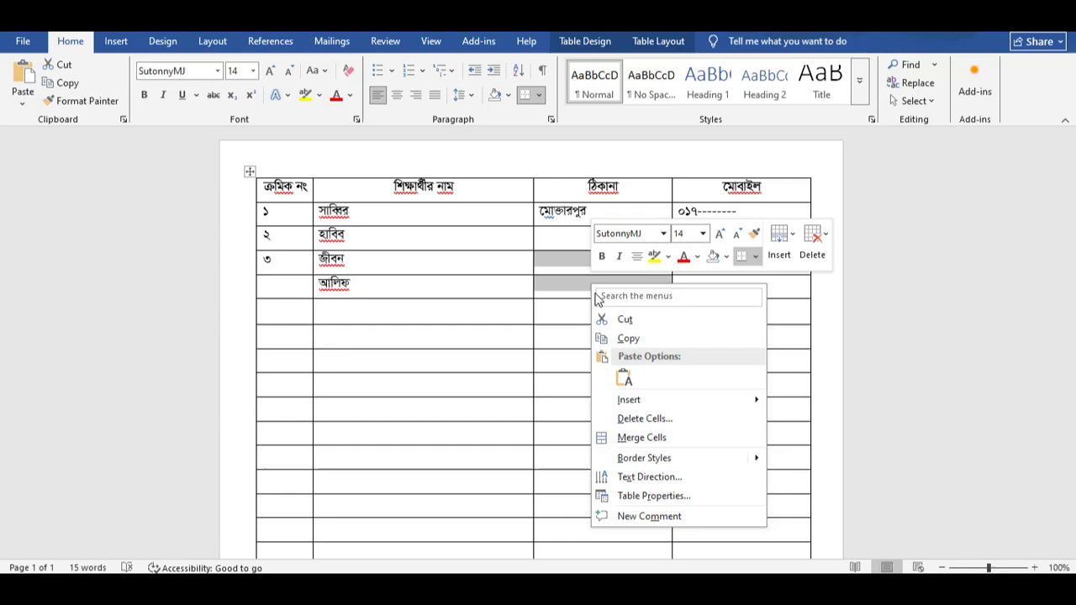
click(642, 438)
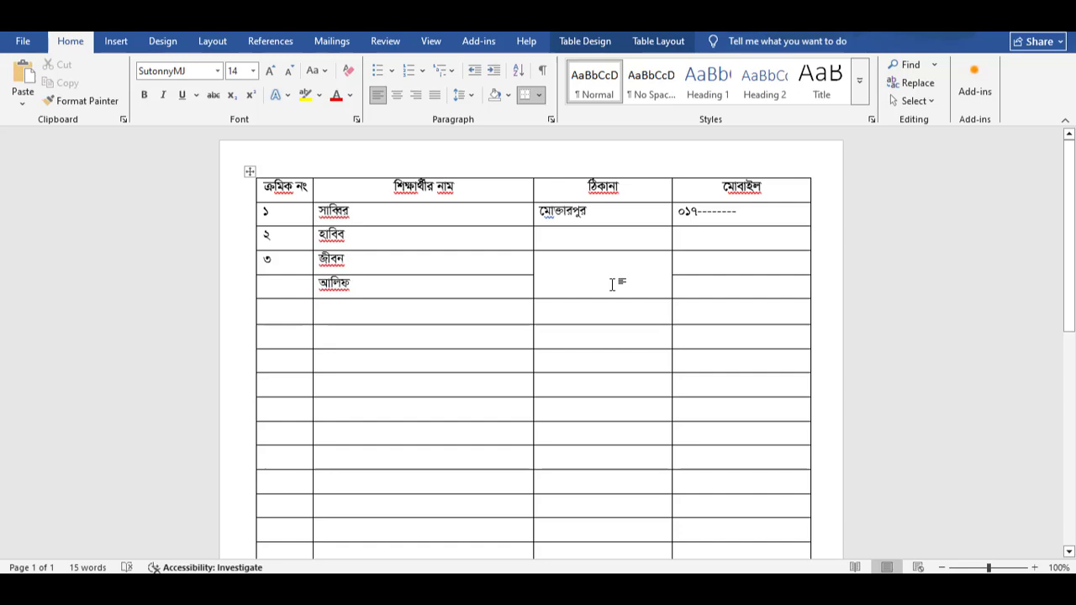
text(বা)
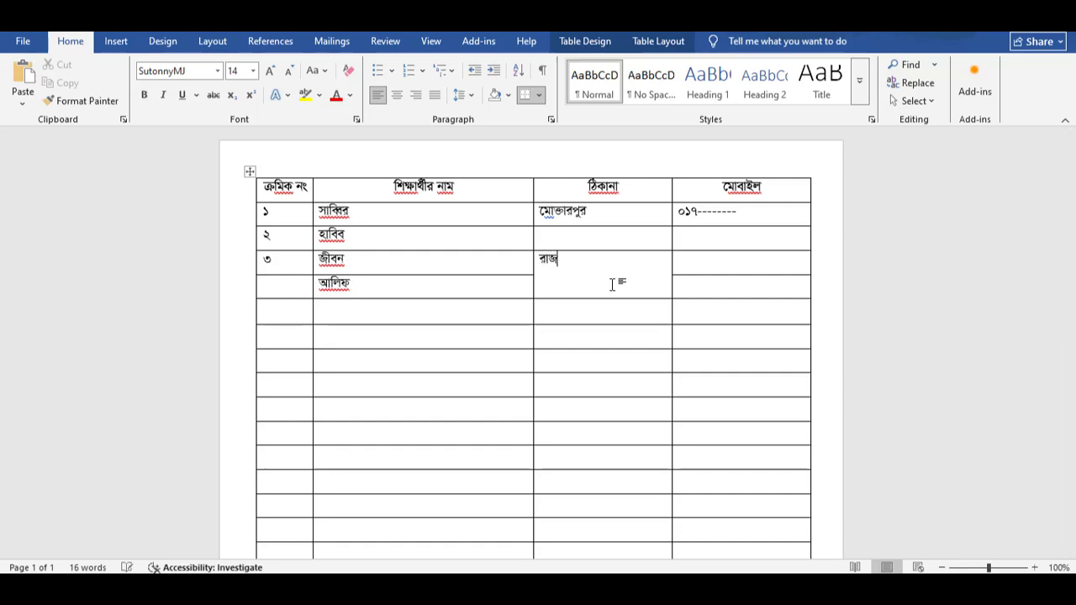
text(জশাহী)
Centre রাজশাহী horizontally in the merged address cell and add a blank line above it
click(737, 267)
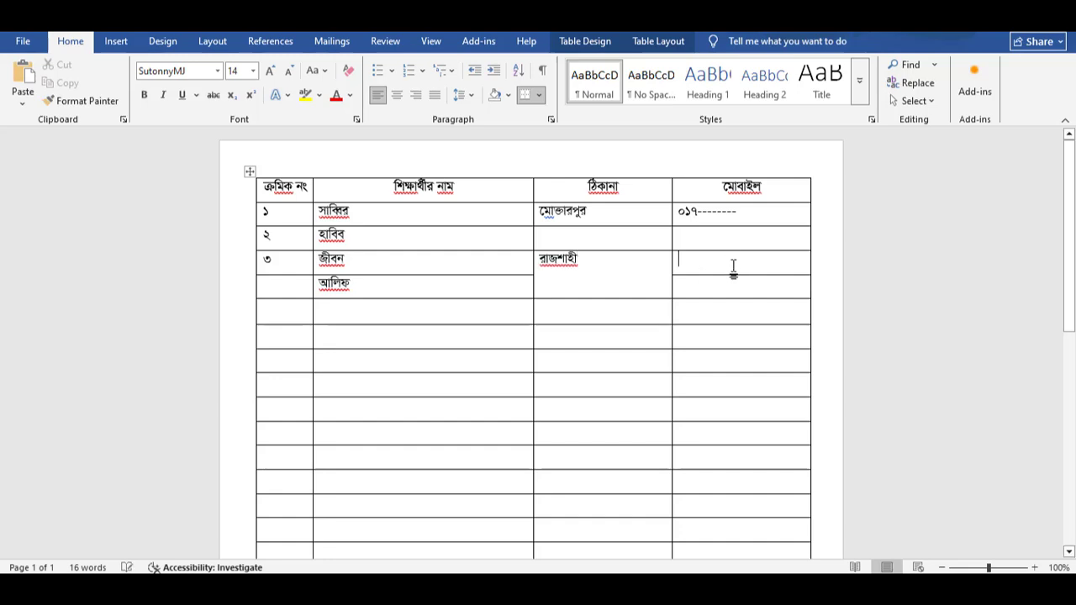
drag(739, 268, 741, 290)
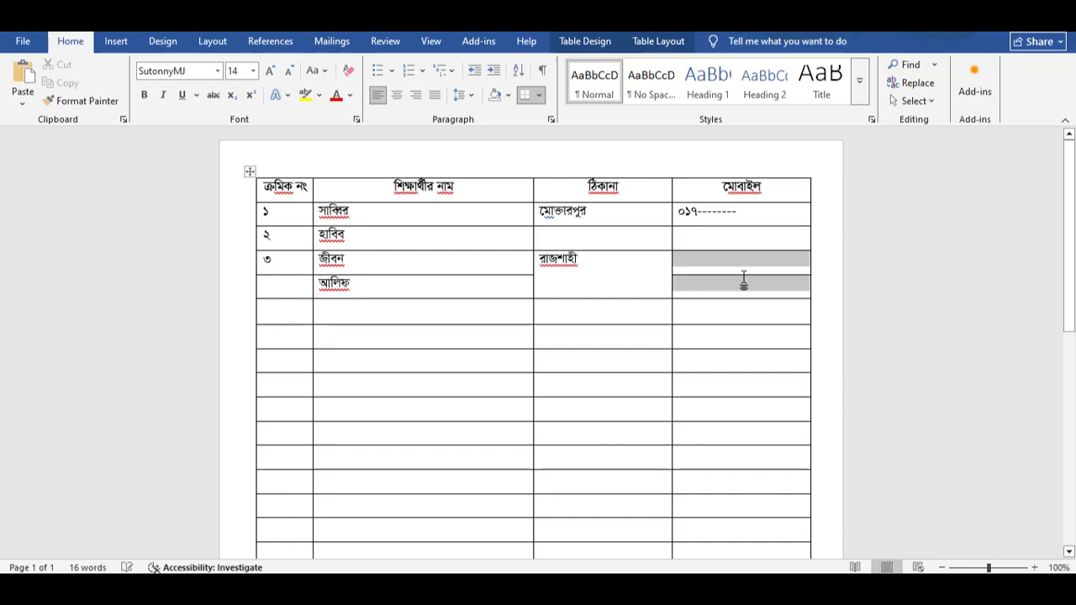
click(706, 268)
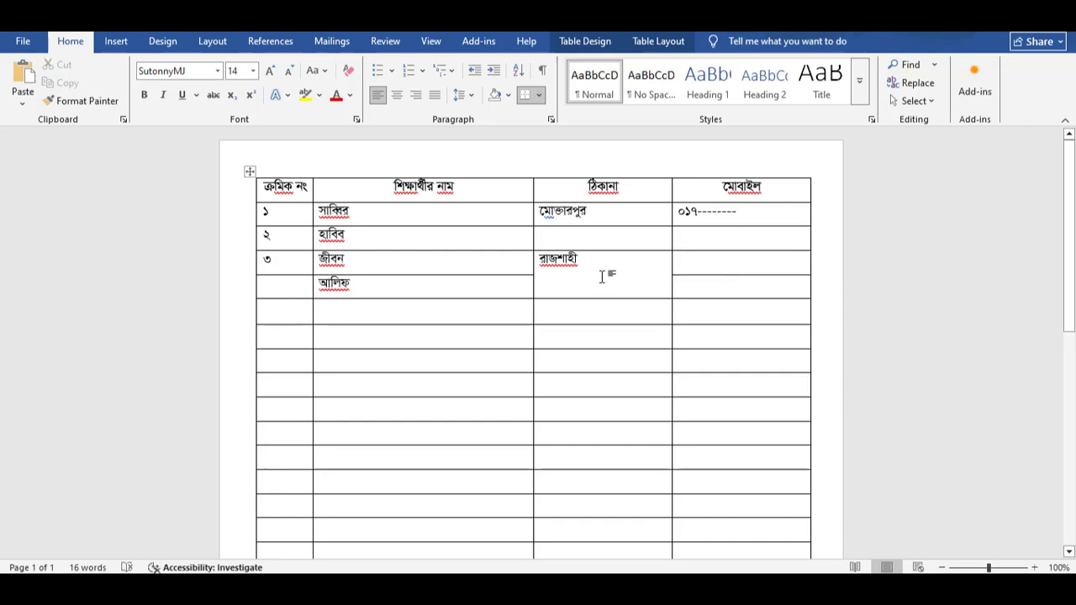
click(395, 96)
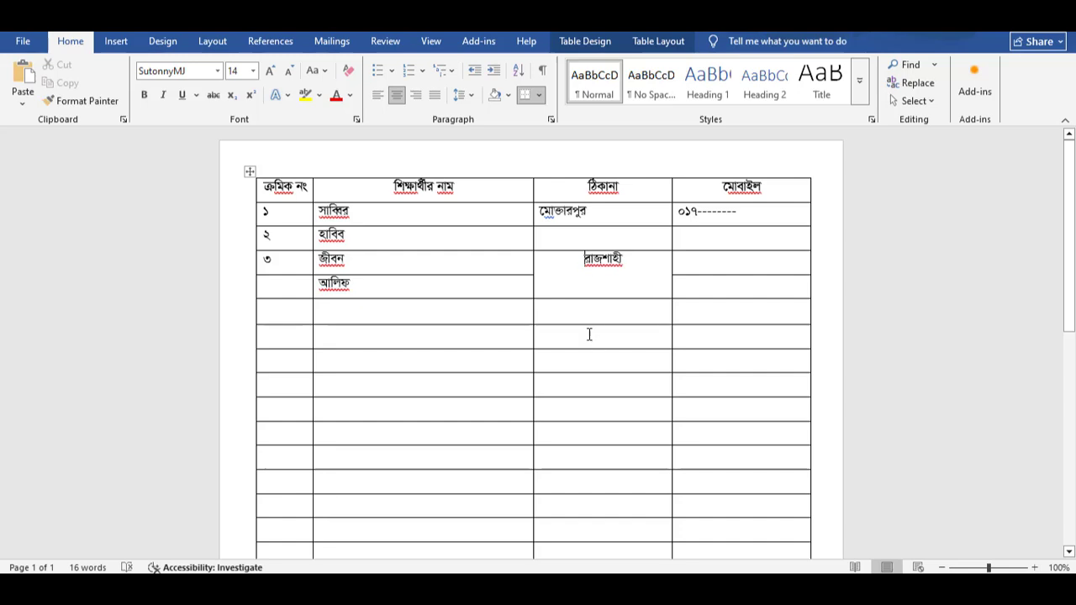
key(Return)
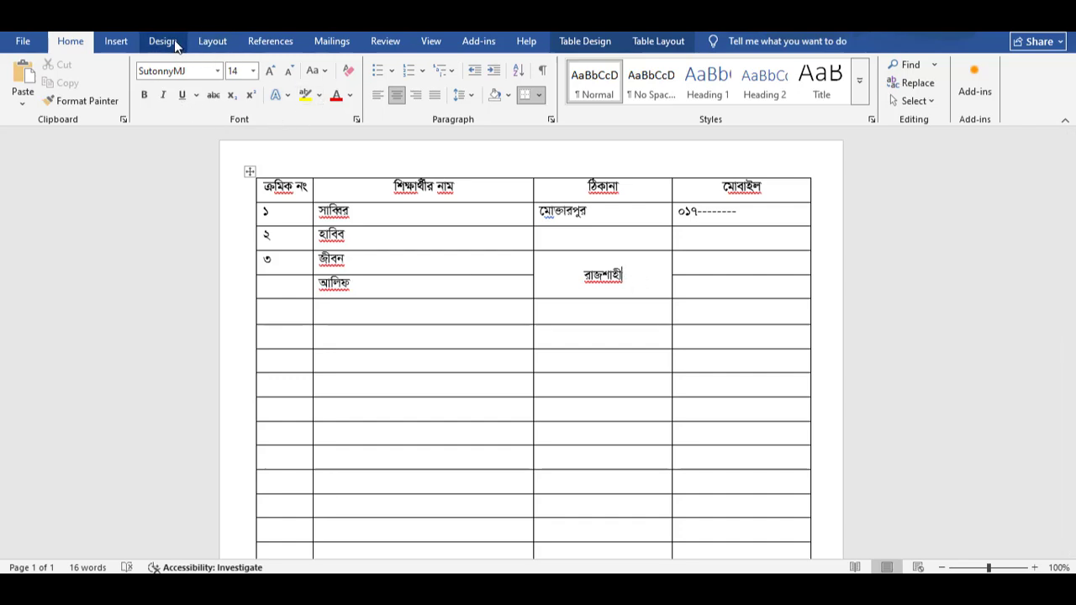
click(214, 42)
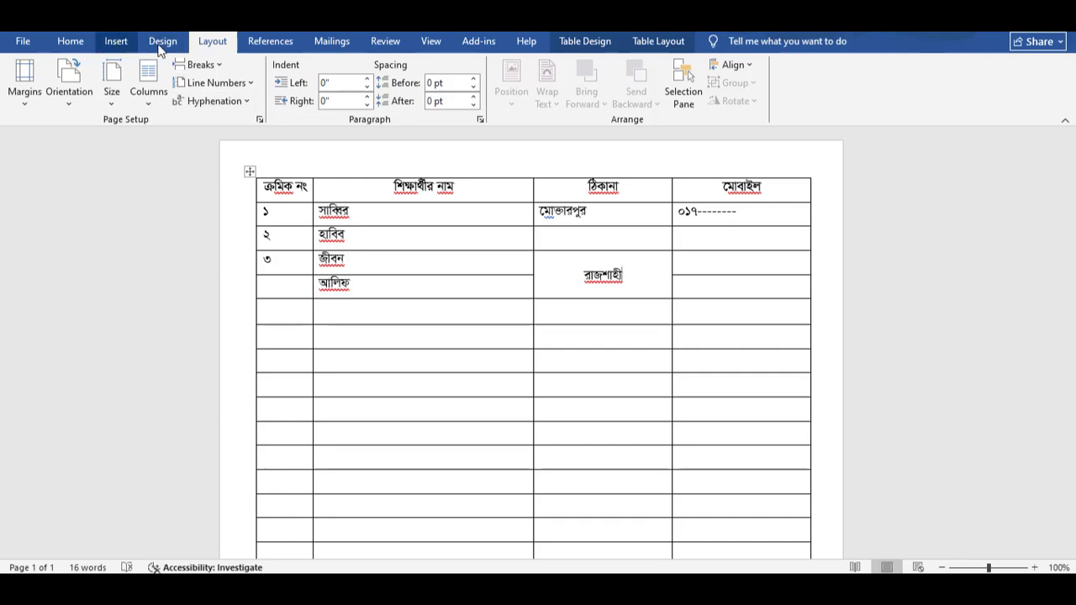
click(69, 42)
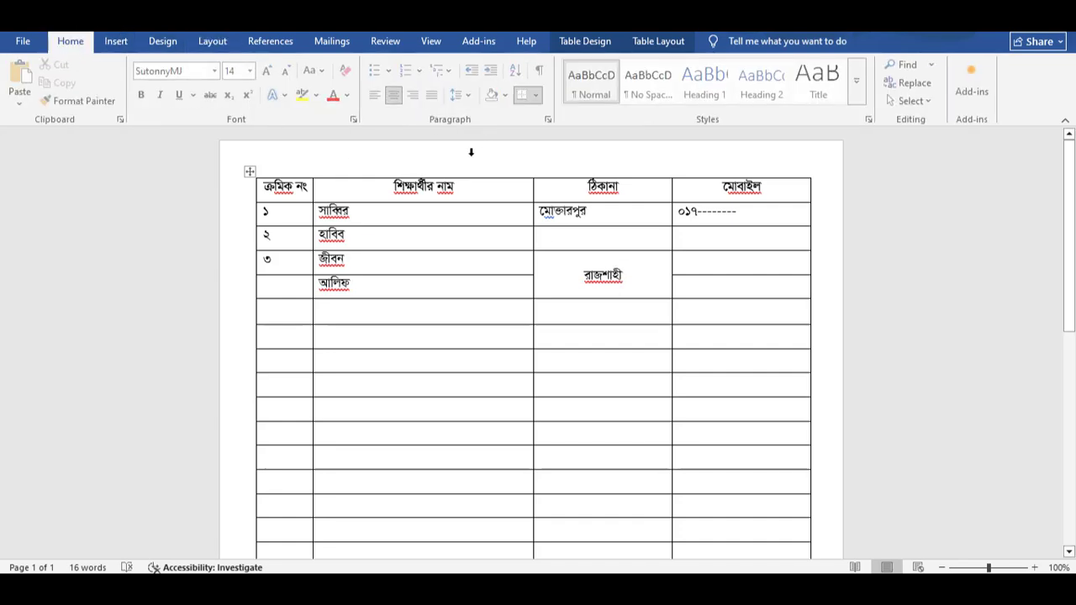
click(462, 95)
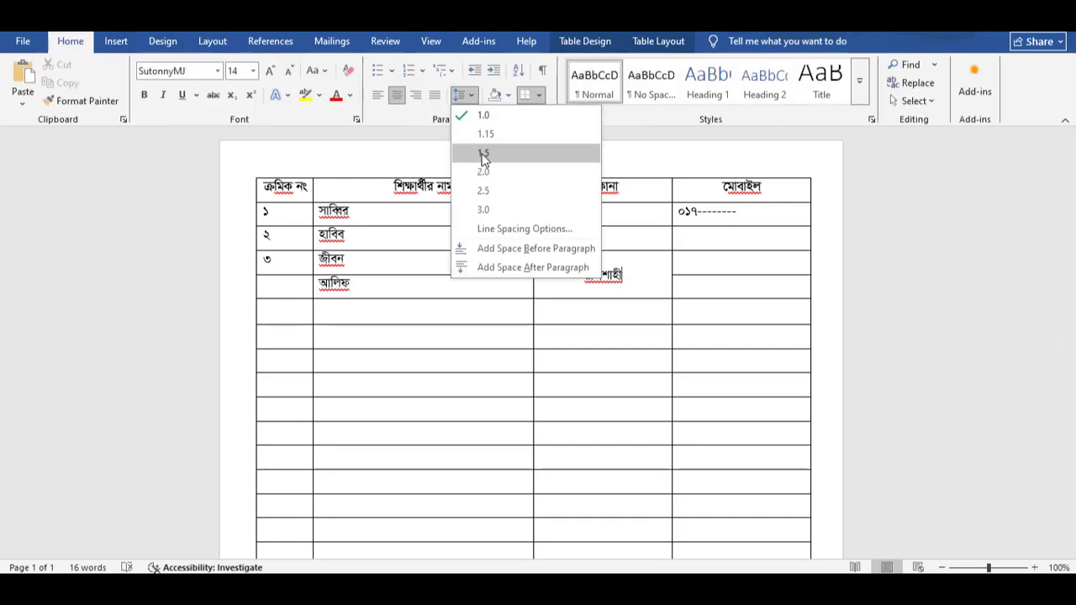
click(652, 280)
click(780, 294)
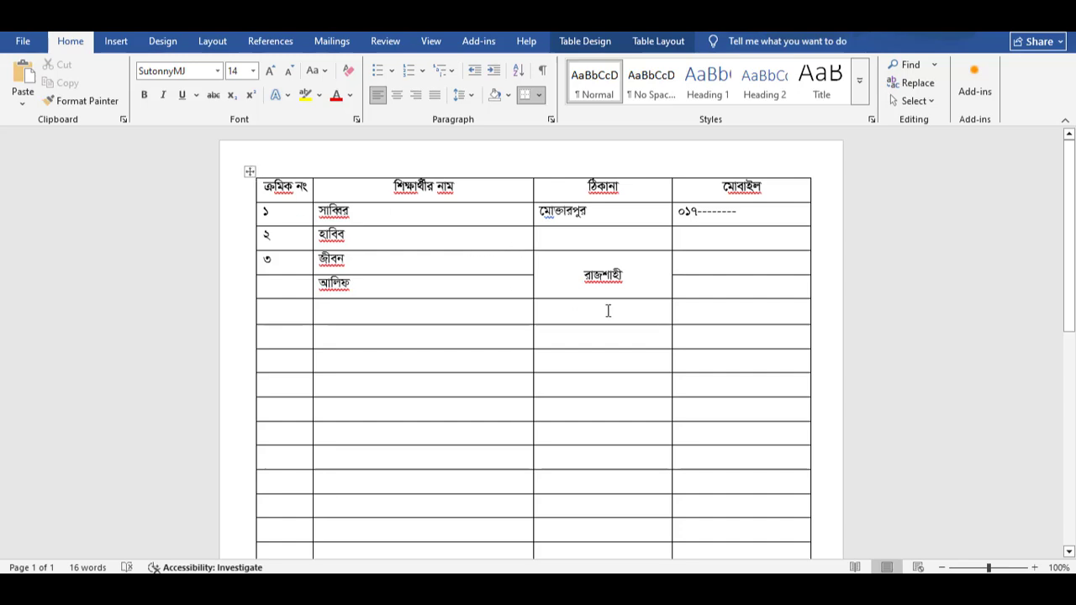
scroll(610, 311, down, 1)
scroll(610, 319, up, 1)
Align রাজশাহী in the merged address cell to the left and restore its centred alignment
click(582, 276)
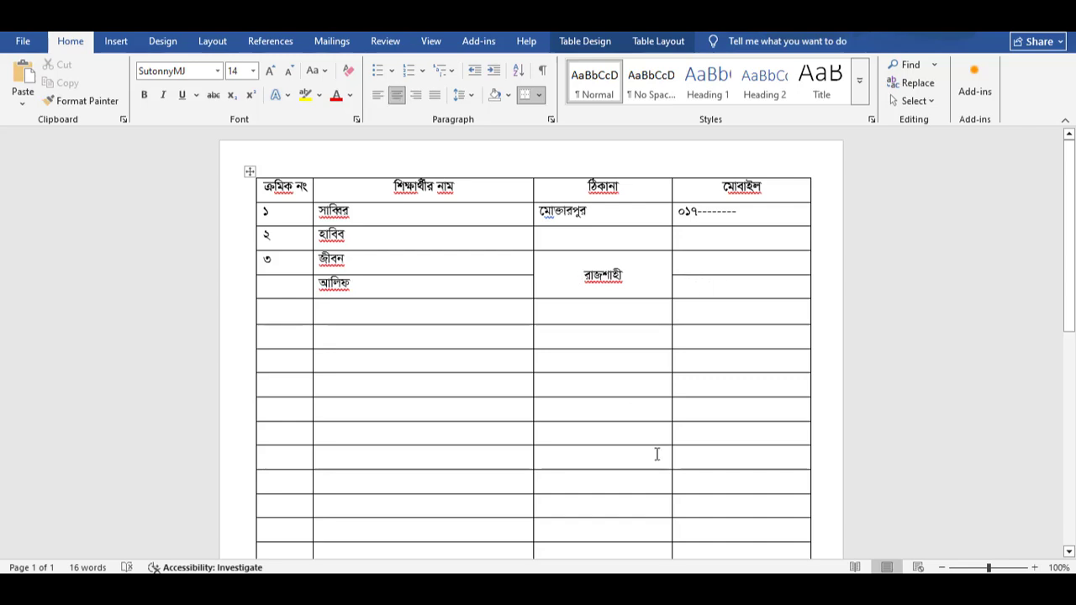
key(ctrl+l)
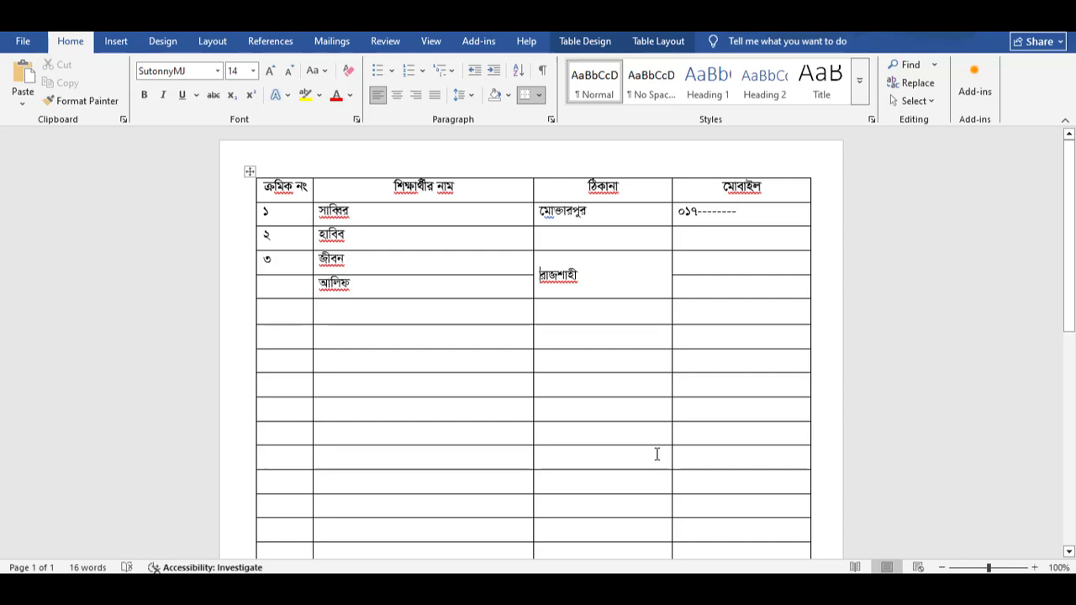
click(397, 95)
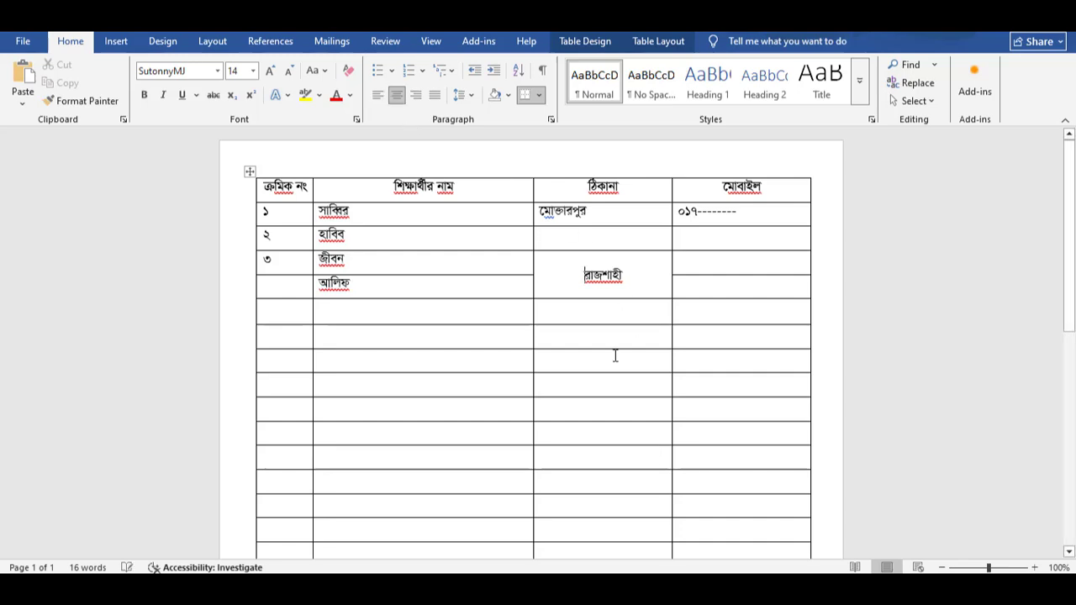